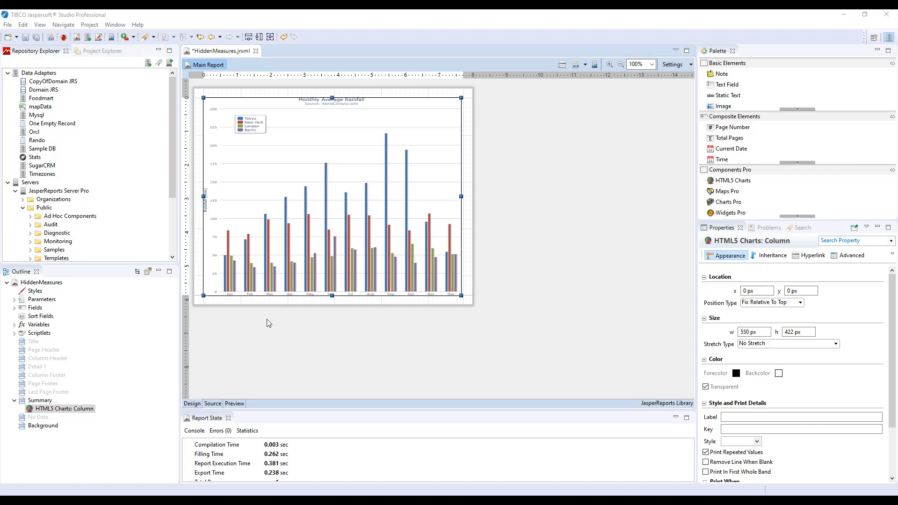
Step: Add a series level named Year to the HTML5 column chart's data configuration
right_click(276, 257)
click(304, 266)
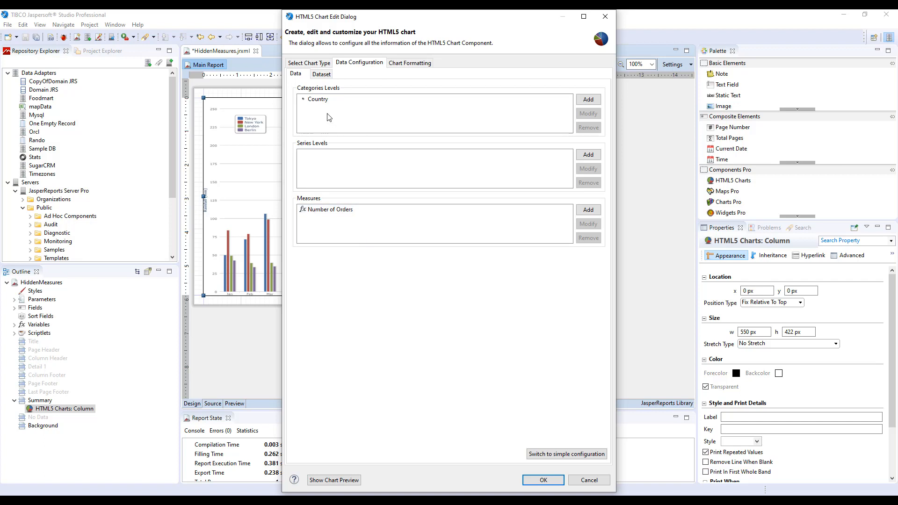
click(588, 155)
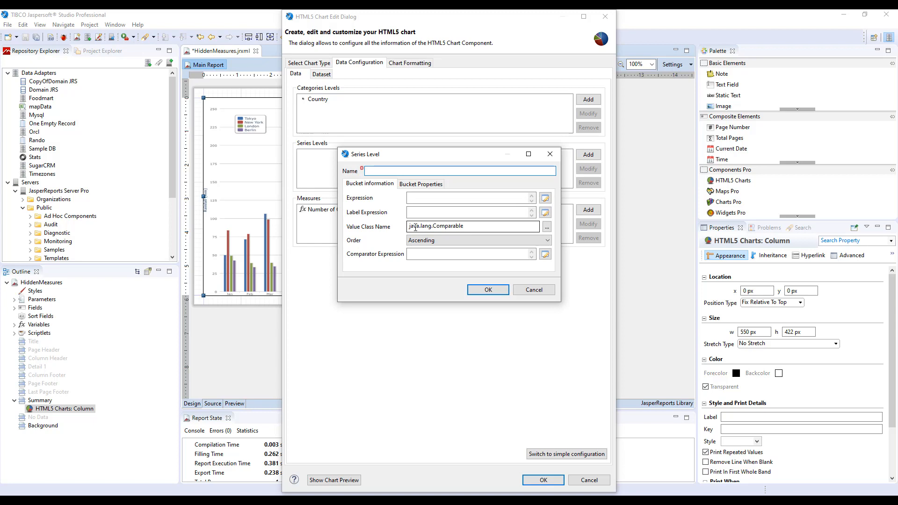
text(Year)
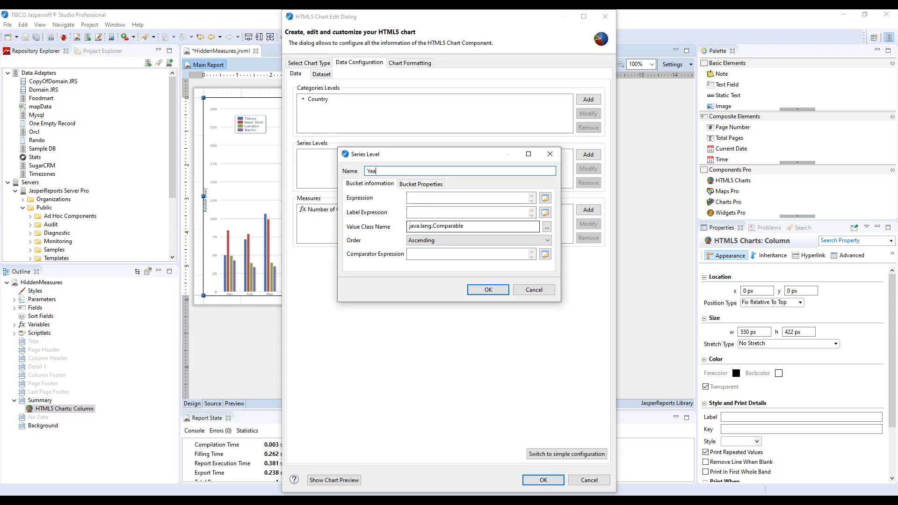
Step: Set the Year series level's expression to YEAR($F{ORDERDATE}) and apply the chart changes
click(544, 198)
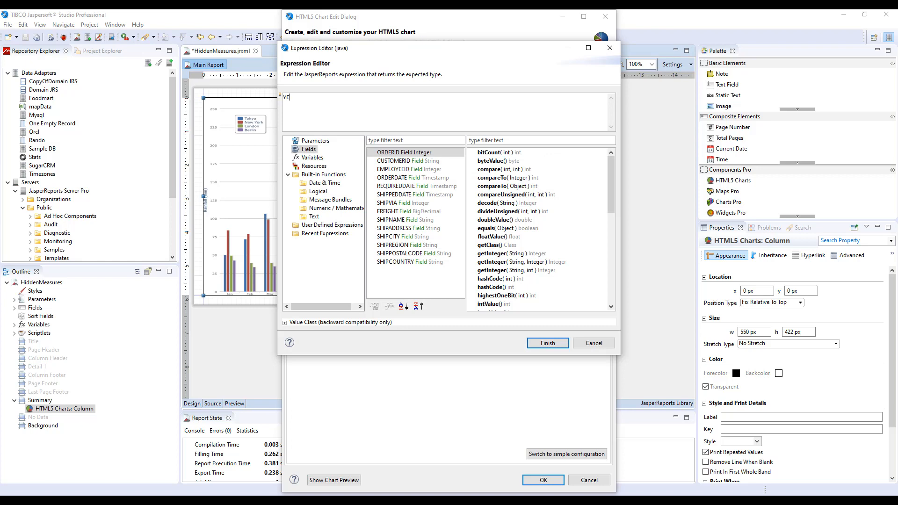
text(YEAR()
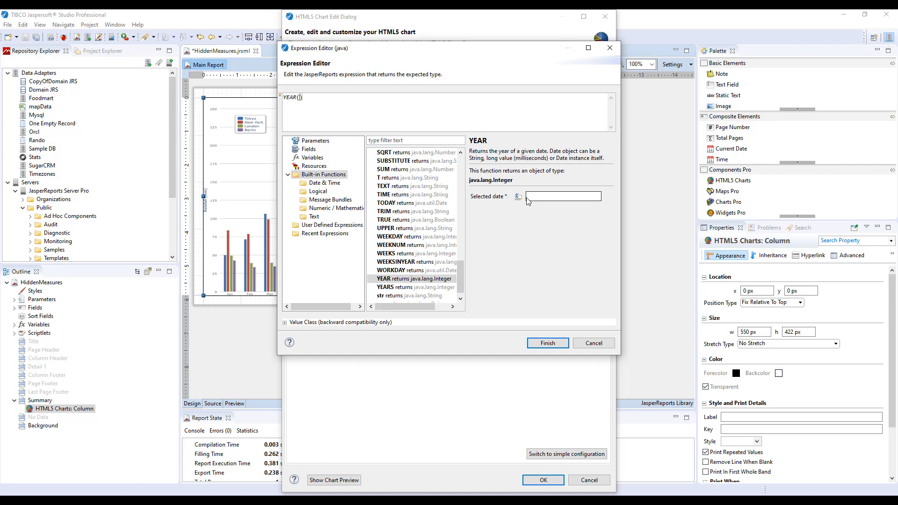
click(308, 149)
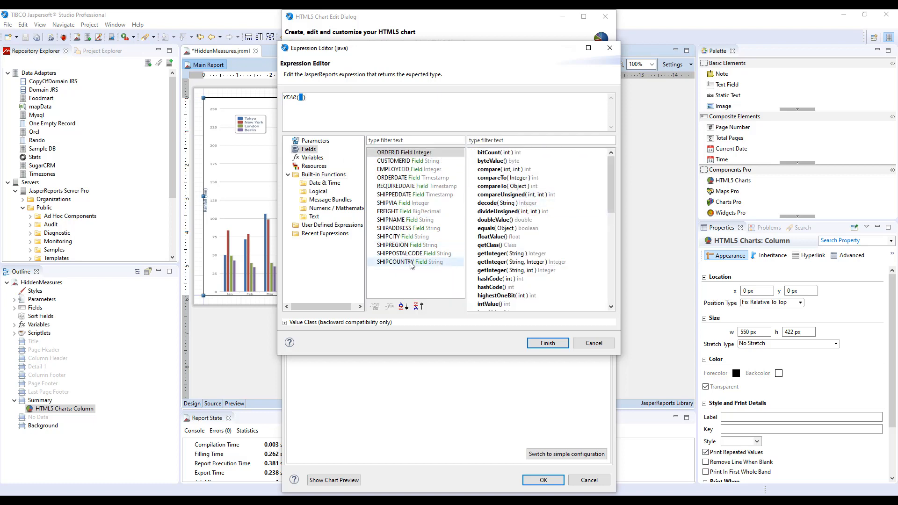
double_click(414, 177)
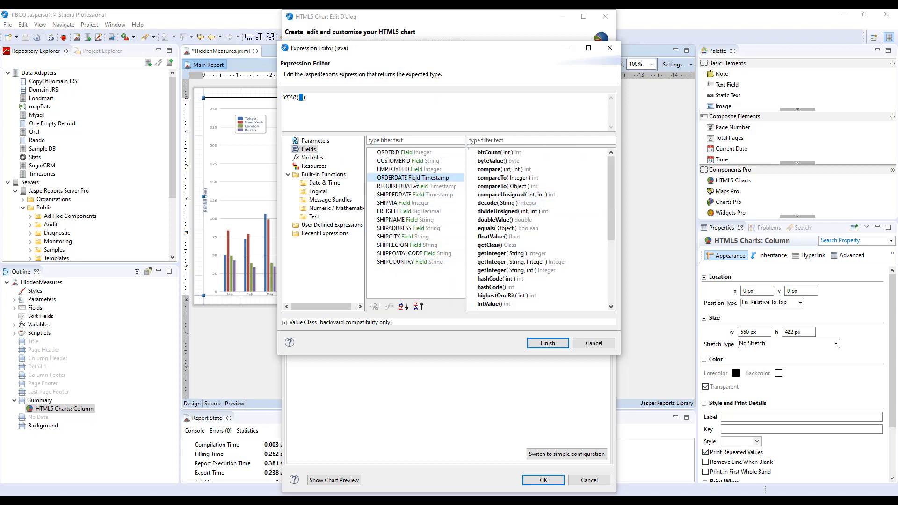
click(547, 343)
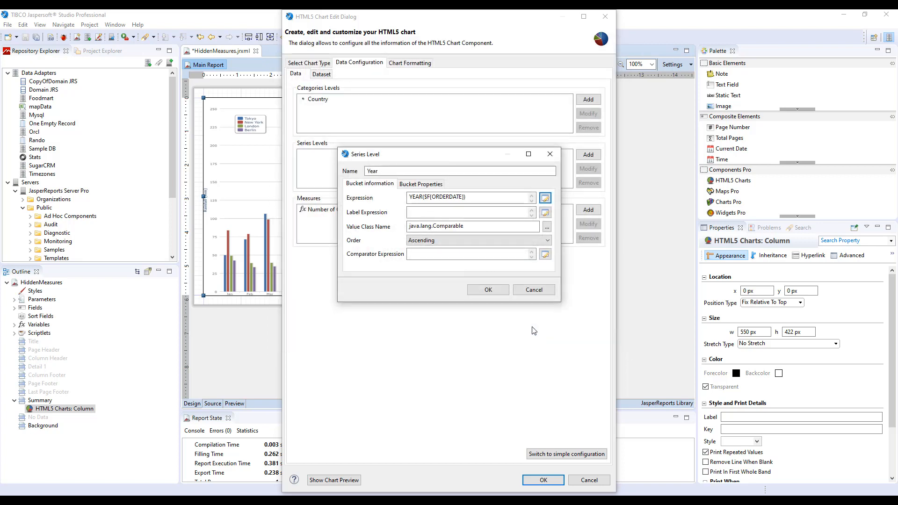
click(479, 288)
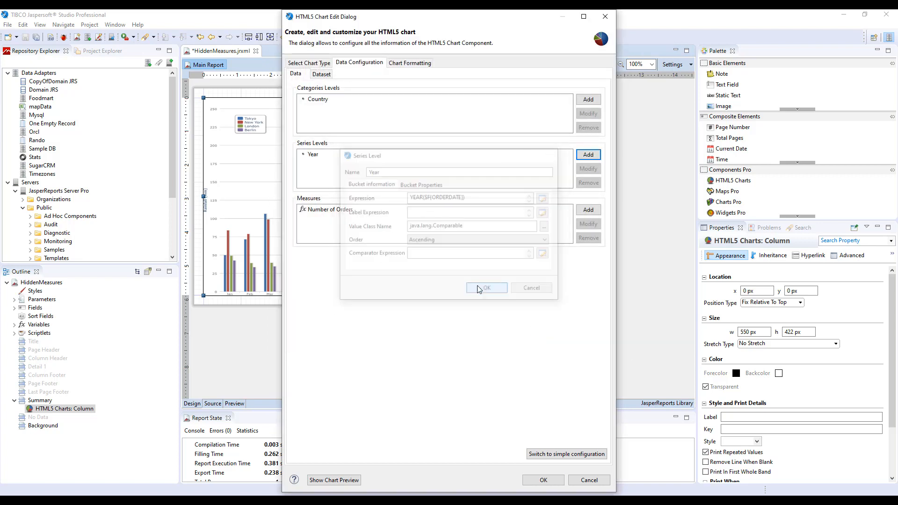
click(548, 482)
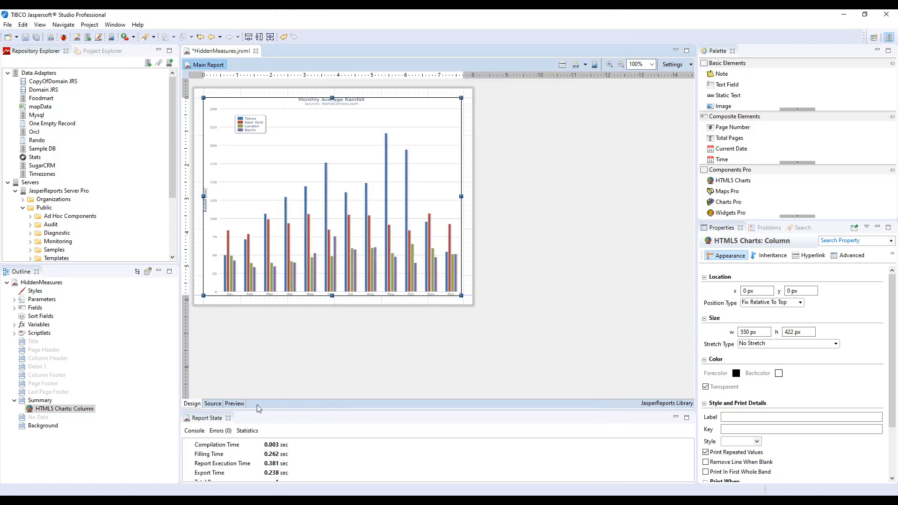
Step: Preview the report, open it in the web browser, and test the hyperlink on Brazil's 1997 bar, returning to the chart each time
click(235, 404)
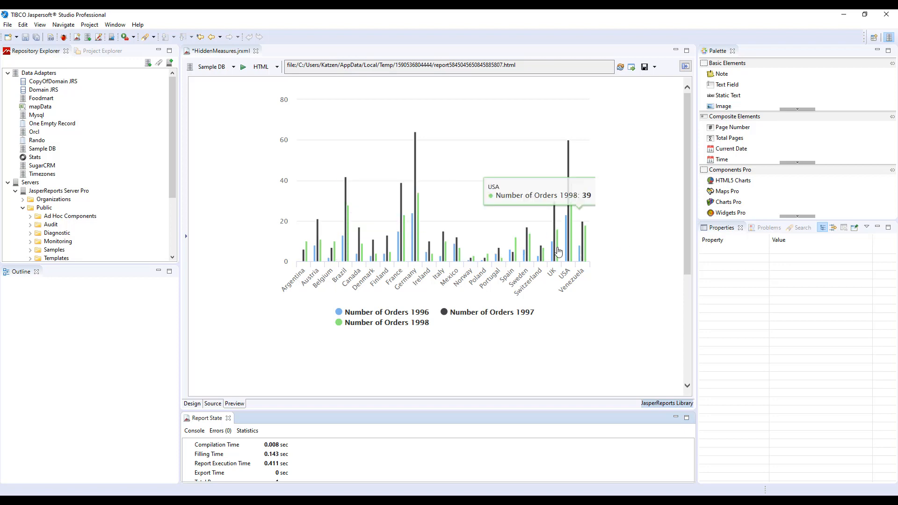
click(632, 67)
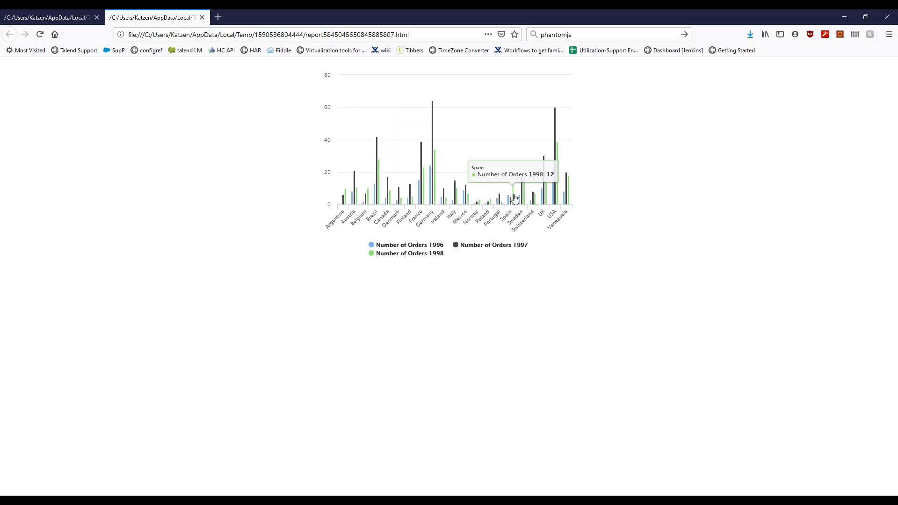
click(377, 204)
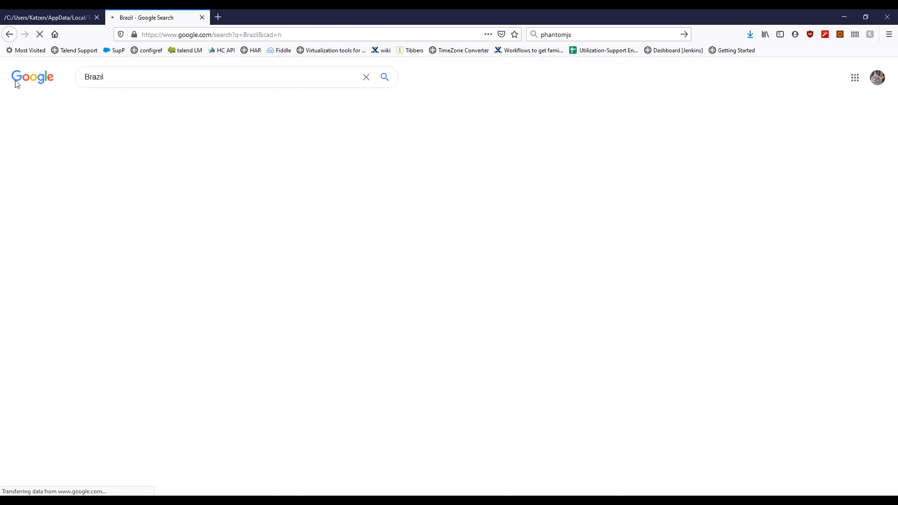
click(10, 34)
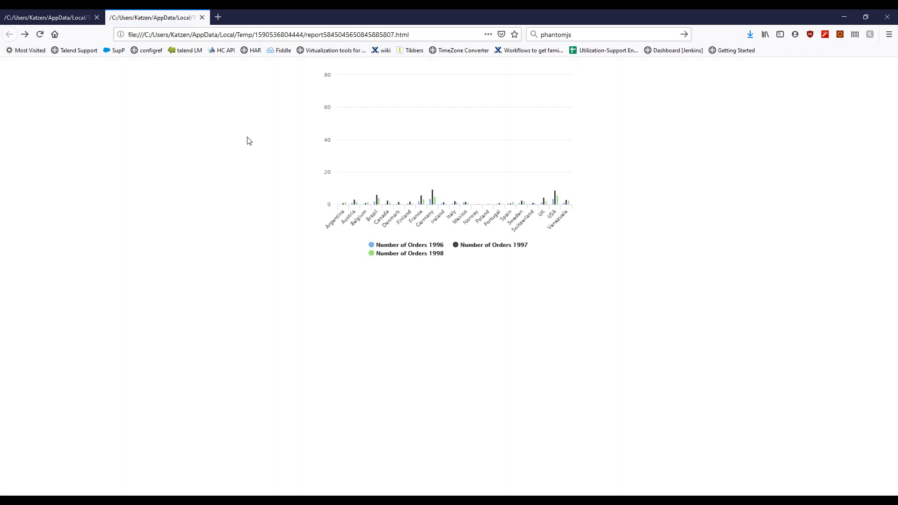
click(376, 201)
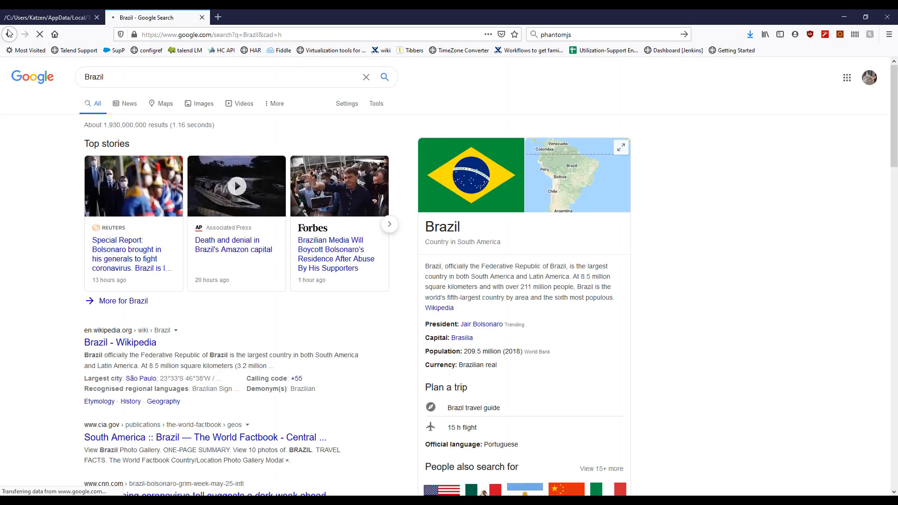
click(8, 34)
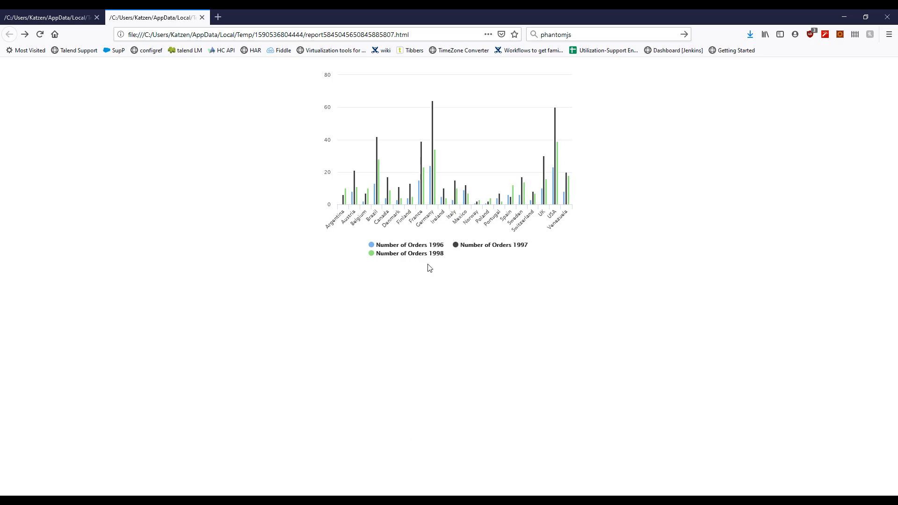
Step: Enlarge the chart page to 150% and check the Google search query linked from Brazil's 1997 bar, then return to the chart
key(ctrl+plus)
key(ctrl+plus)
key(ctrl+plus)
key(ctrl+plus)
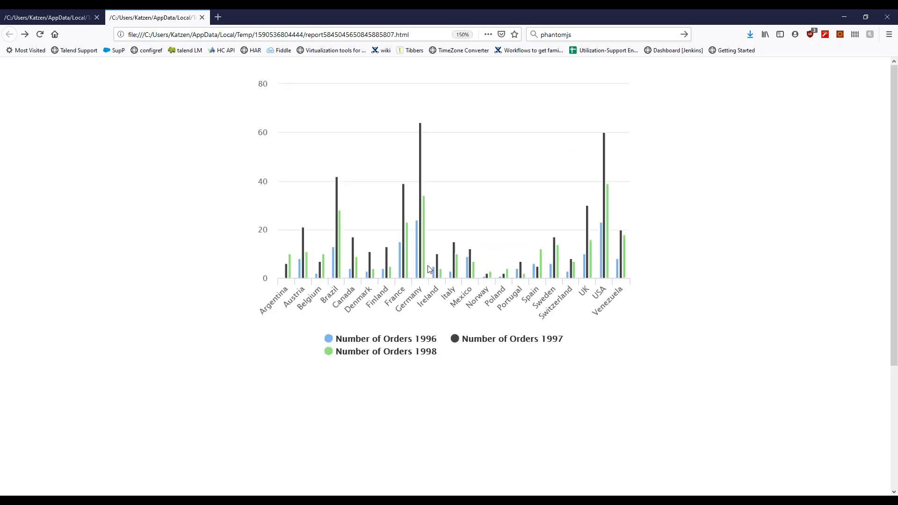
click(336, 268)
click(107, 78)
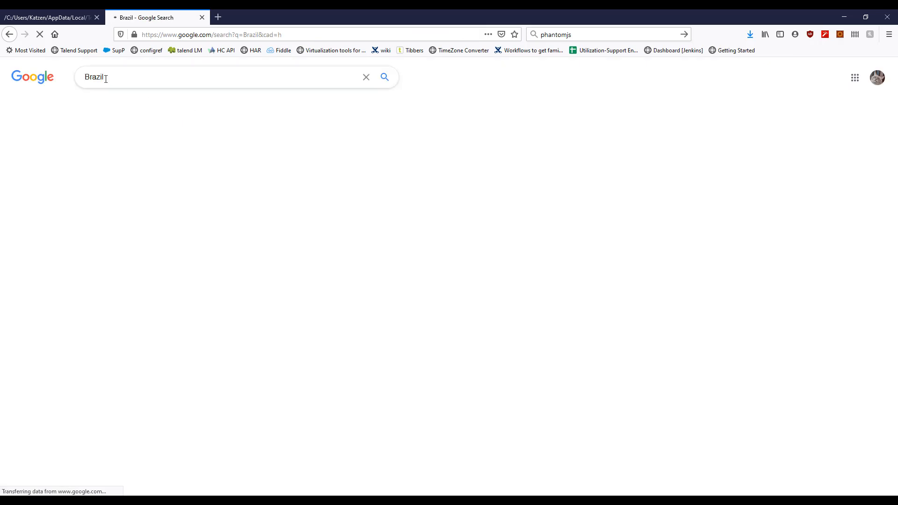
click(10, 37)
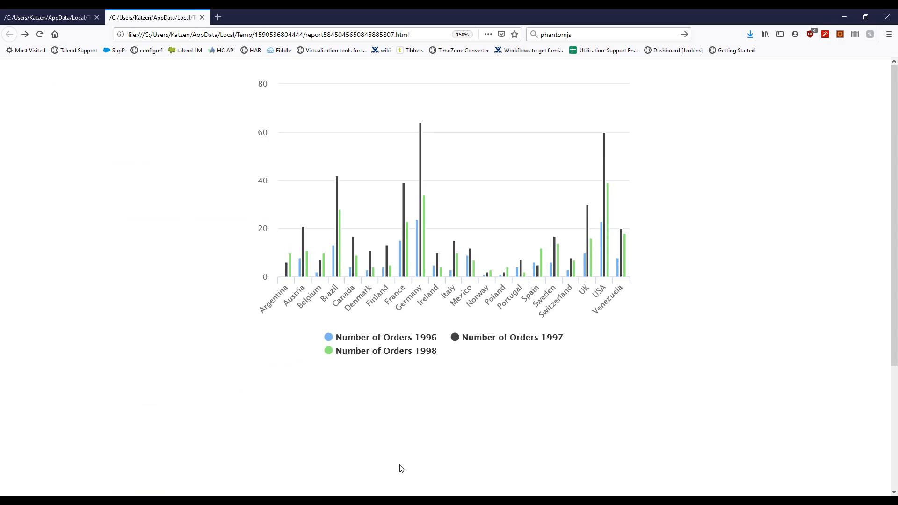
Step: Switch back to Jaspersoft Studio and inspect the hyperlinkReference property of the chart's Number of Orders measure without changing it
click(384, 501)
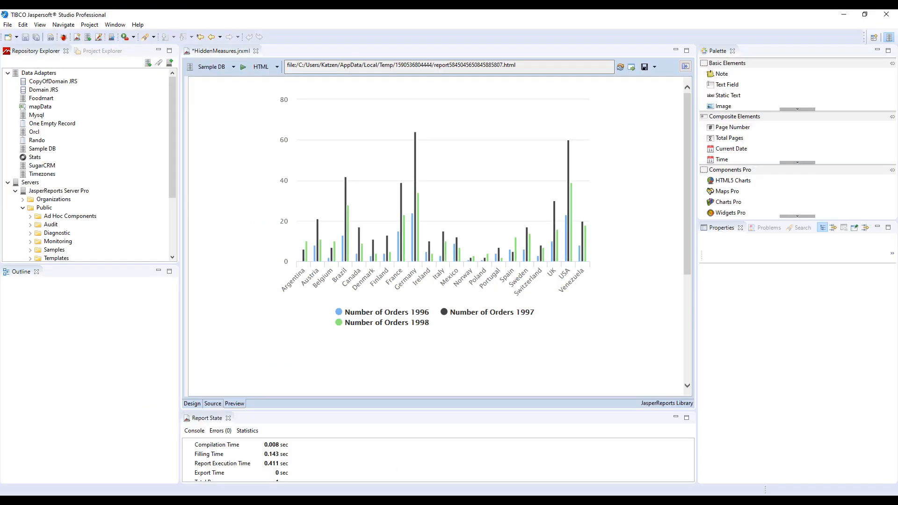
click(196, 404)
right_click(360, 160)
click(377, 165)
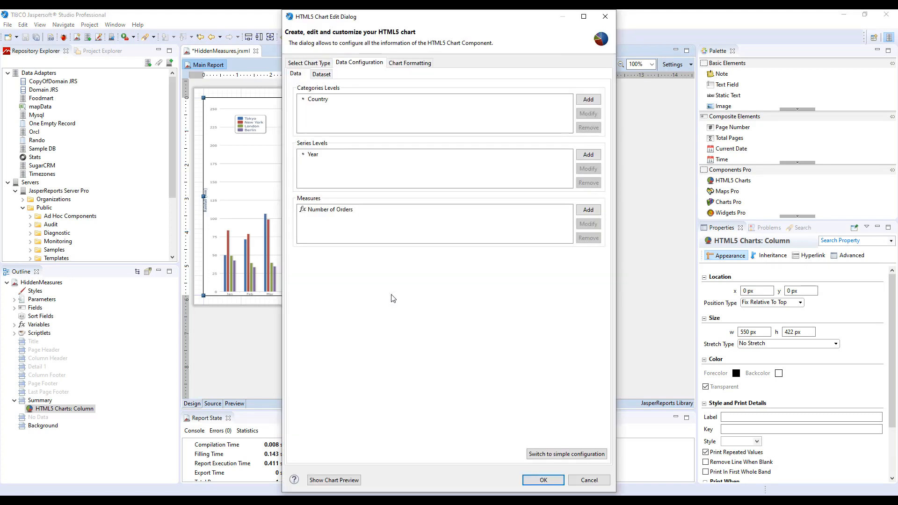
double_click(331, 210)
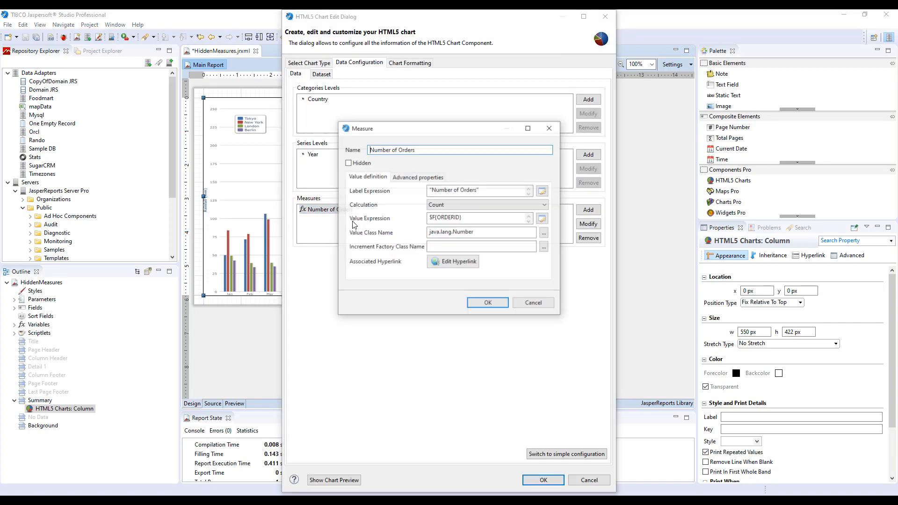
click(408, 177)
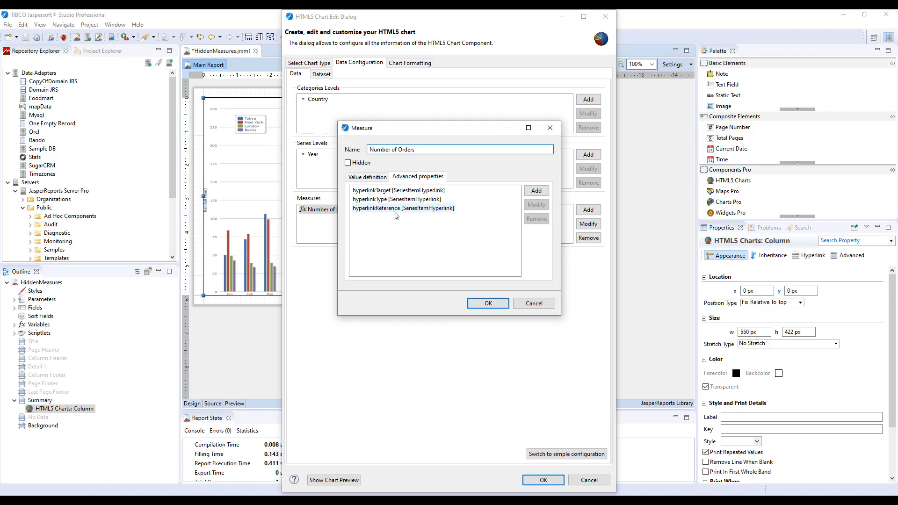
double_click(393, 209)
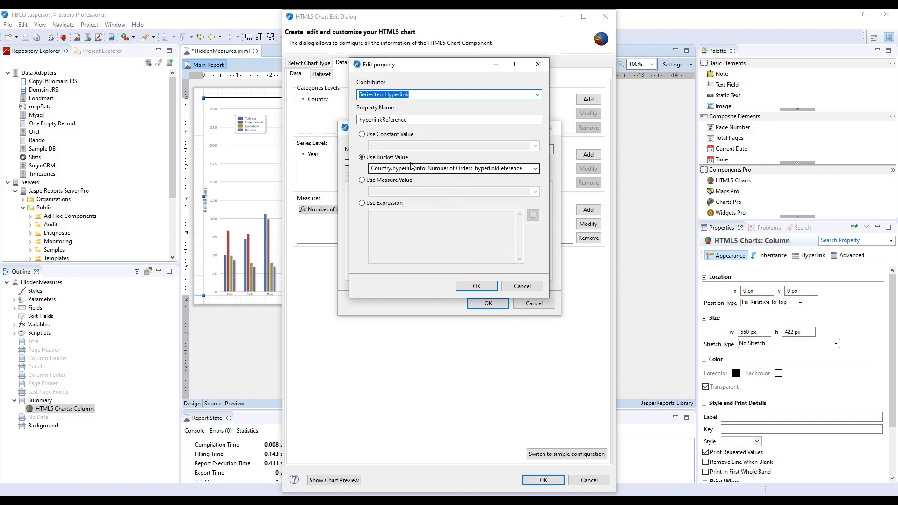
click(531, 287)
click(535, 305)
Step: Extend the Country category's hyperlinkReference bucket property expression with a space and the order year using YEAR, and apply the chart changes
double_click(321, 100)
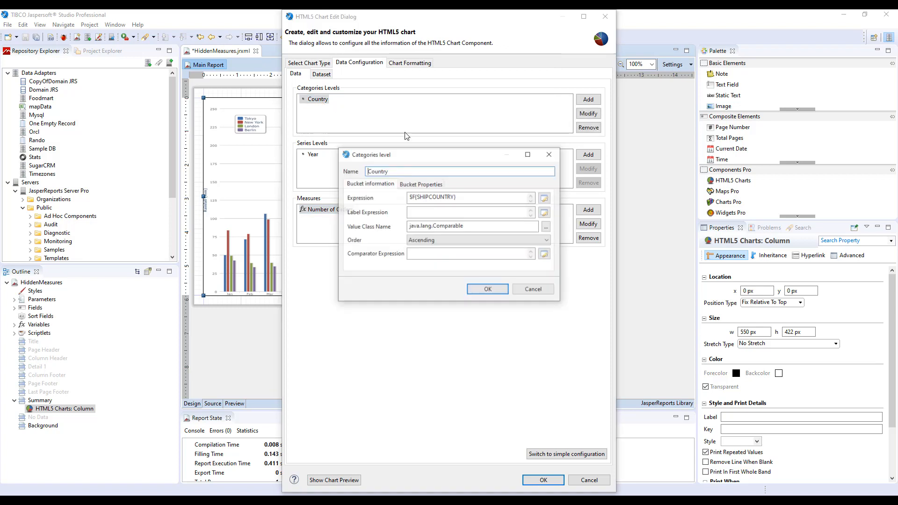
click(421, 184)
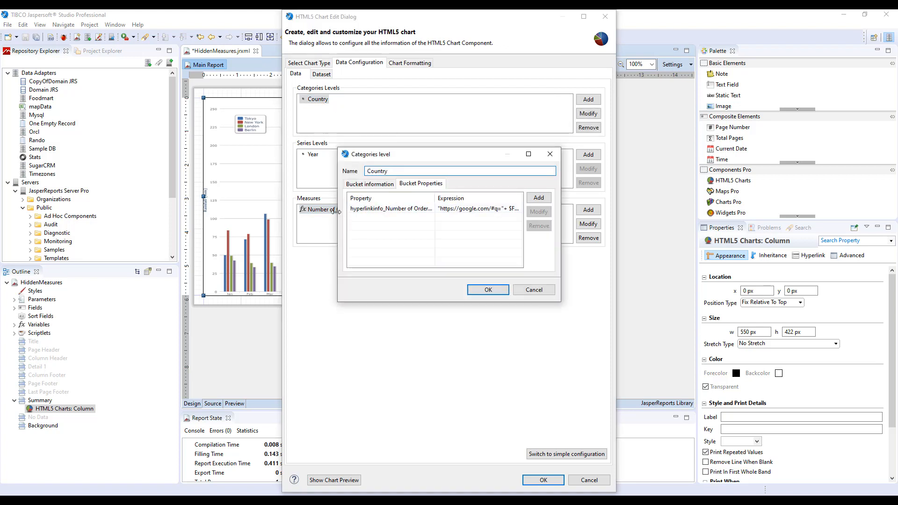
drag(335, 211, 209, 212)
double_click(479, 211)
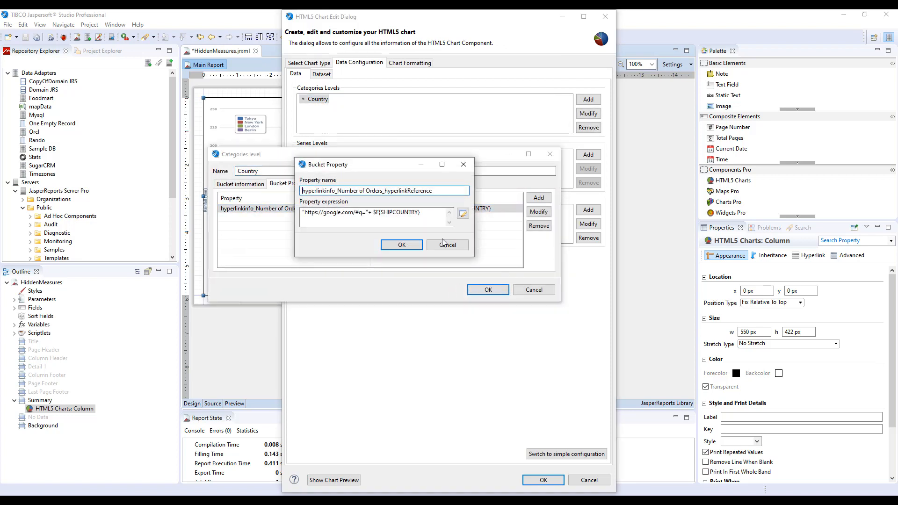
click(430, 220)
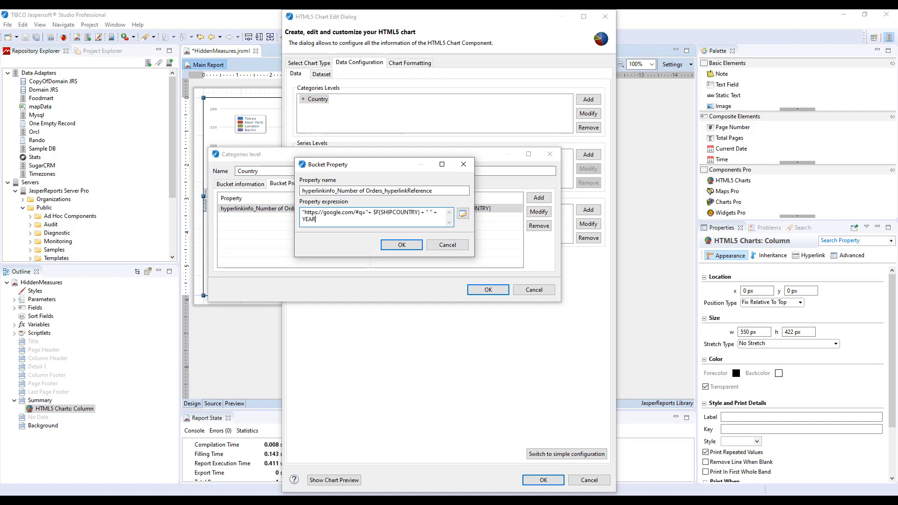
text(())
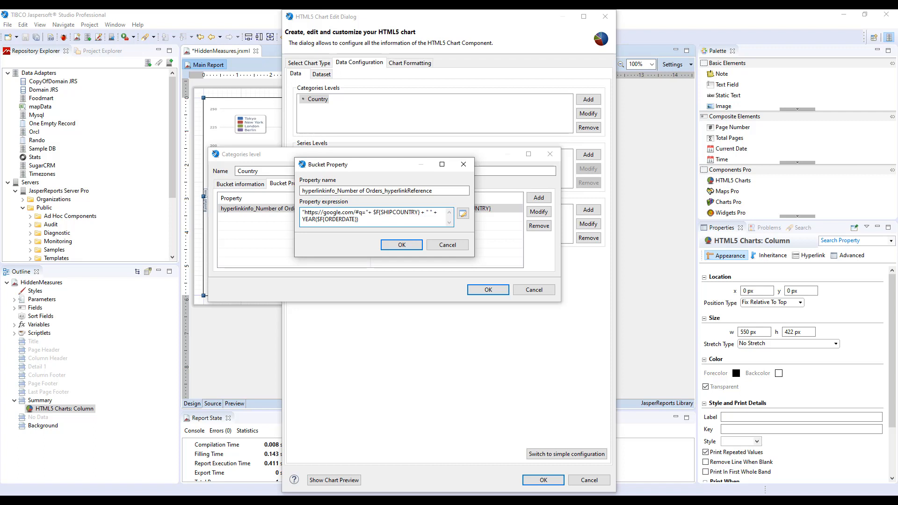
click(399, 245)
click(487, 290)
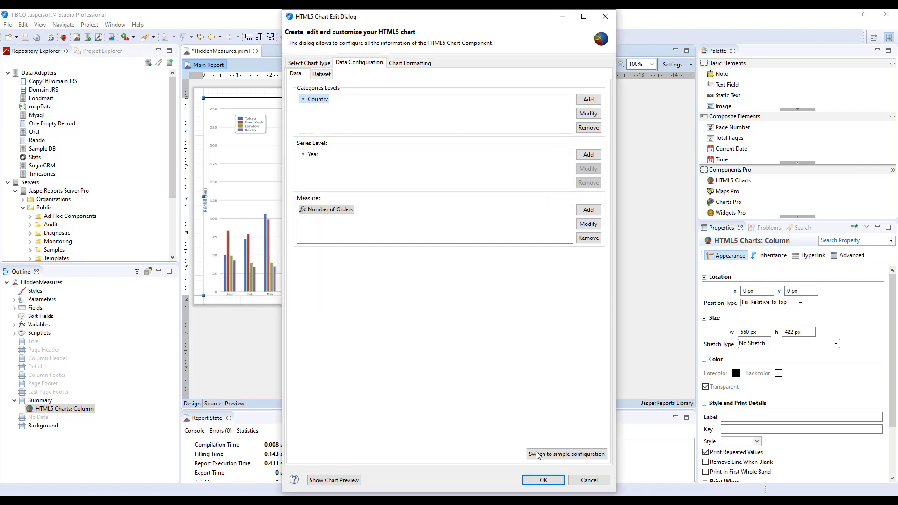
click(543, 479)
Step: Preview the updated report in the web browser and check the search query linked from Brazil's 1996 bar
click(234, 403)
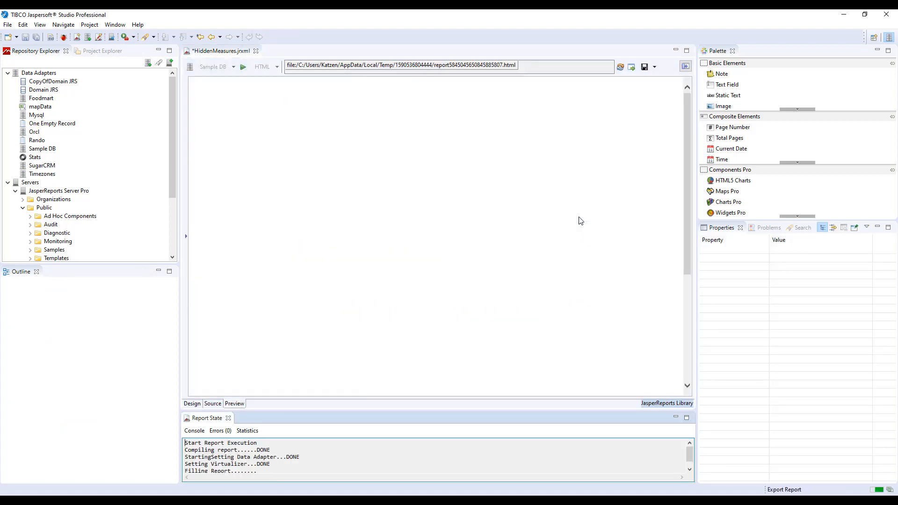
click(631, 67)
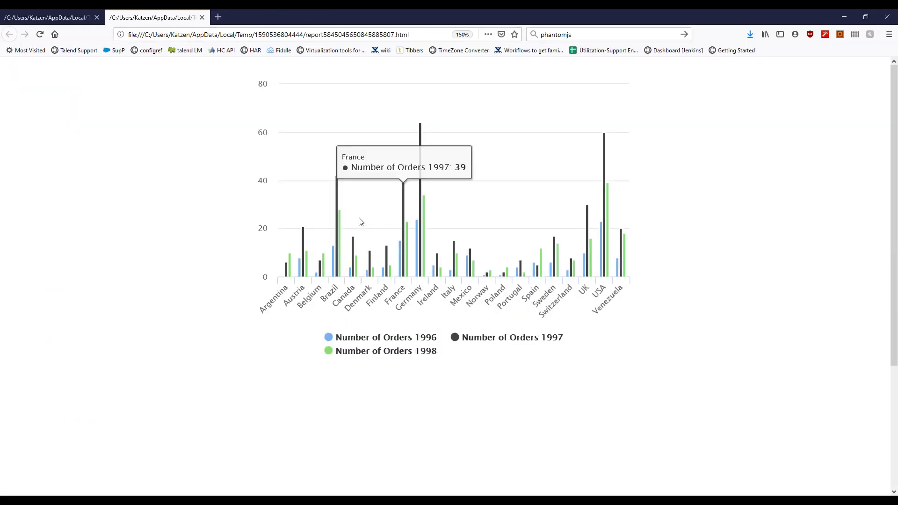
click(333, 255)
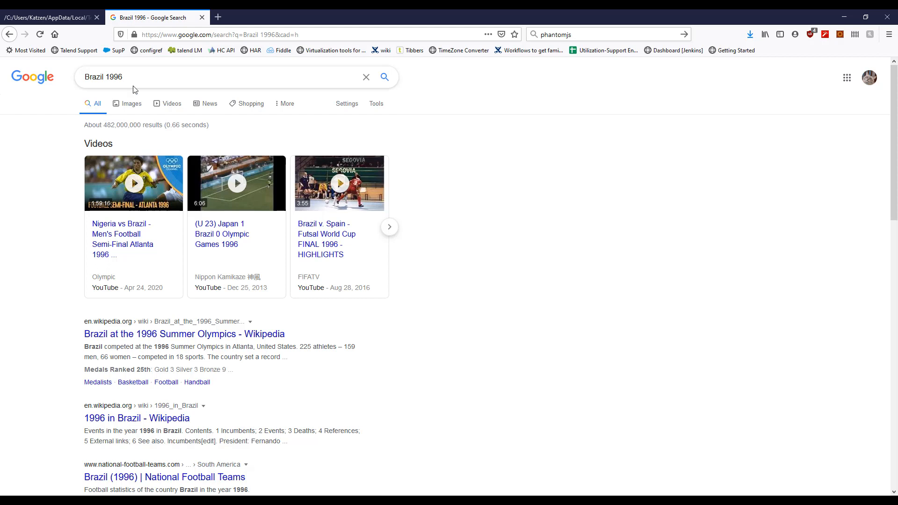
click(8, 35)
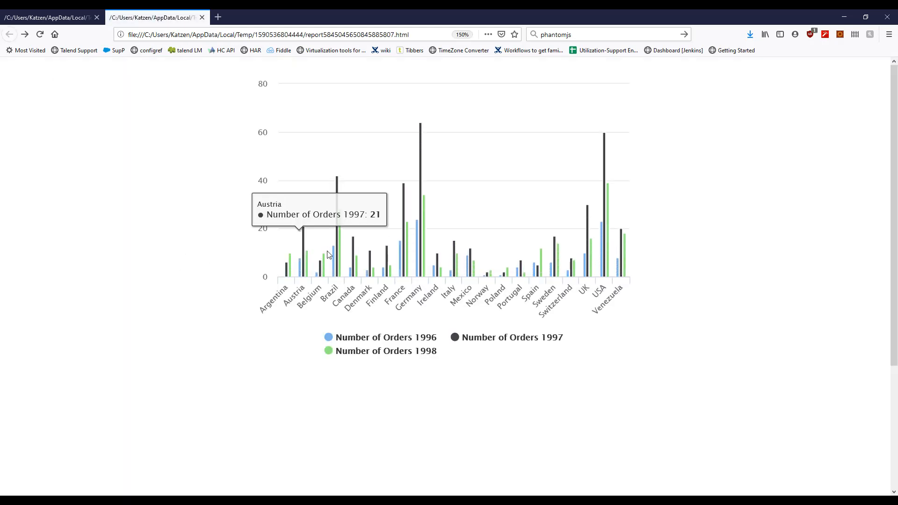
click(332, 254)
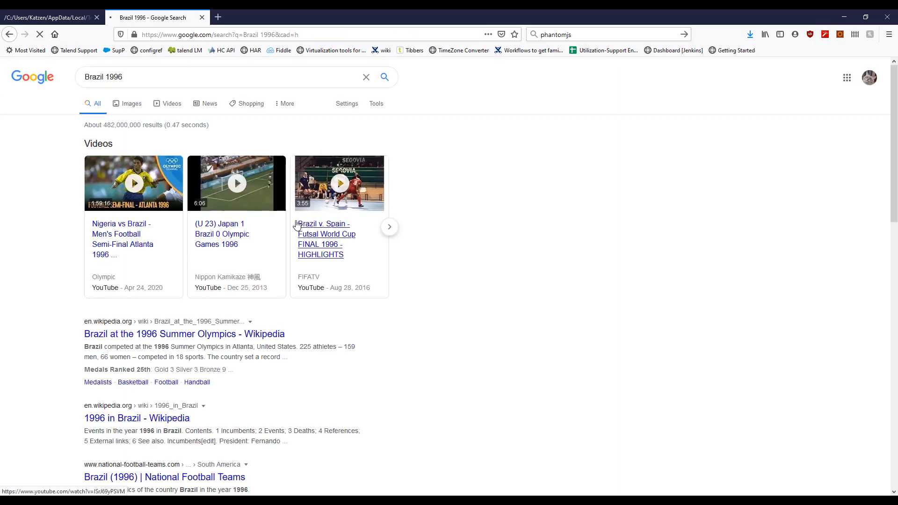
click(131, 77)
click(25, 150)
click(114, 245)
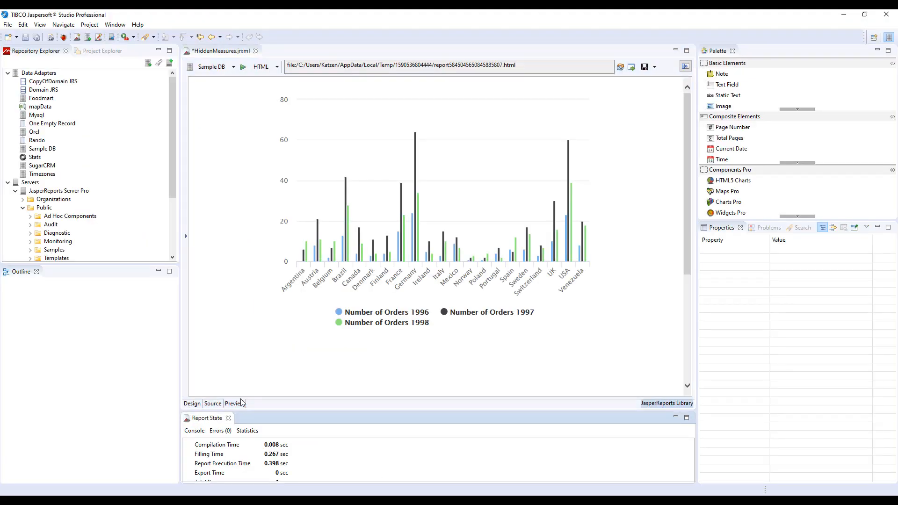
Step: Return to the report design, reopen the chart's data configuration and examine the Country category's bucket properties with the full expression in view
click(192, 404)
right_click(341, 214)
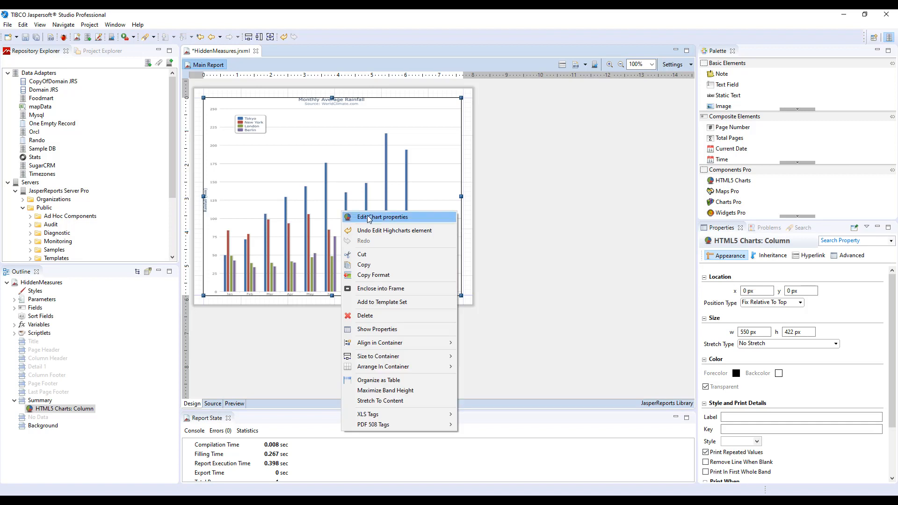
key(Escape)
double_click(262, 137)
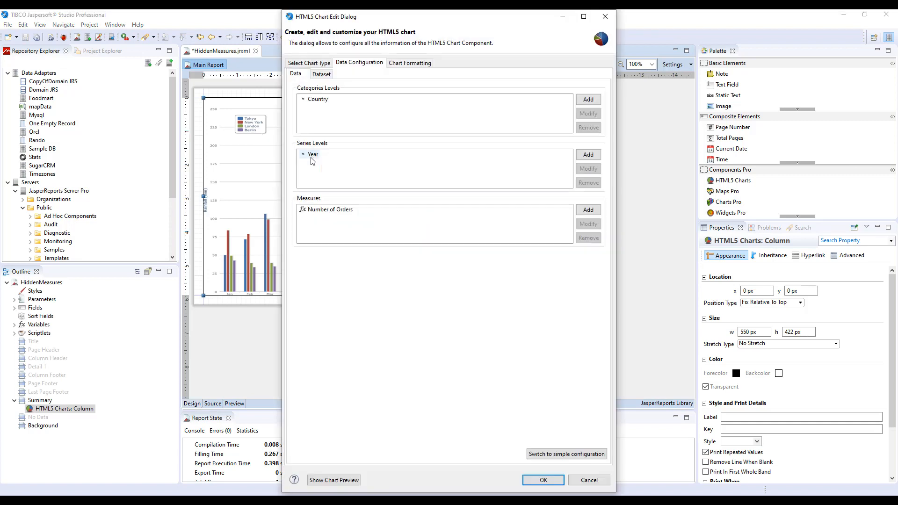
double_click(313, 99)
click(423, 185)
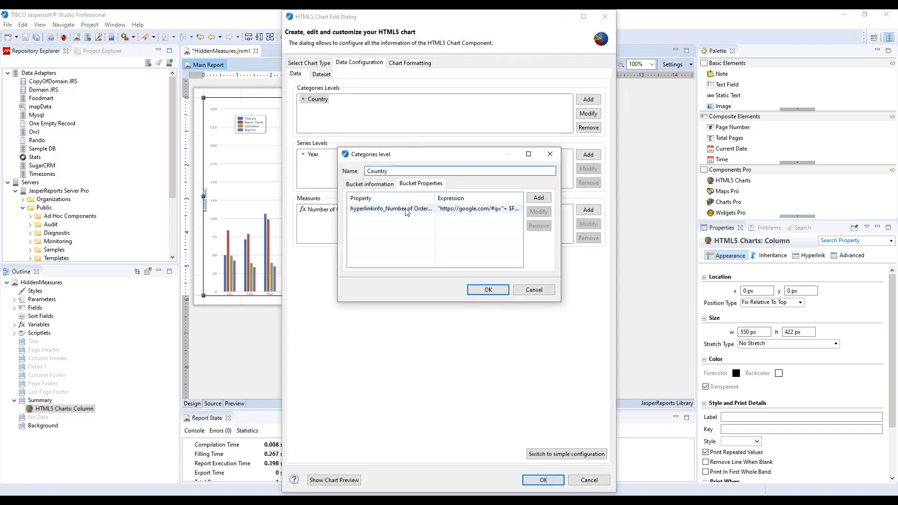
drag(561, 217, 716, 227)
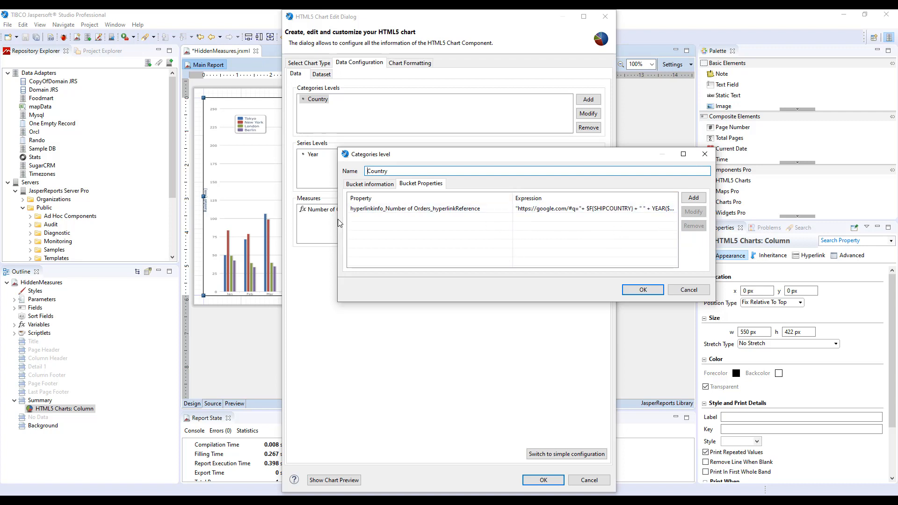
drag(337, 219, 156, 219)
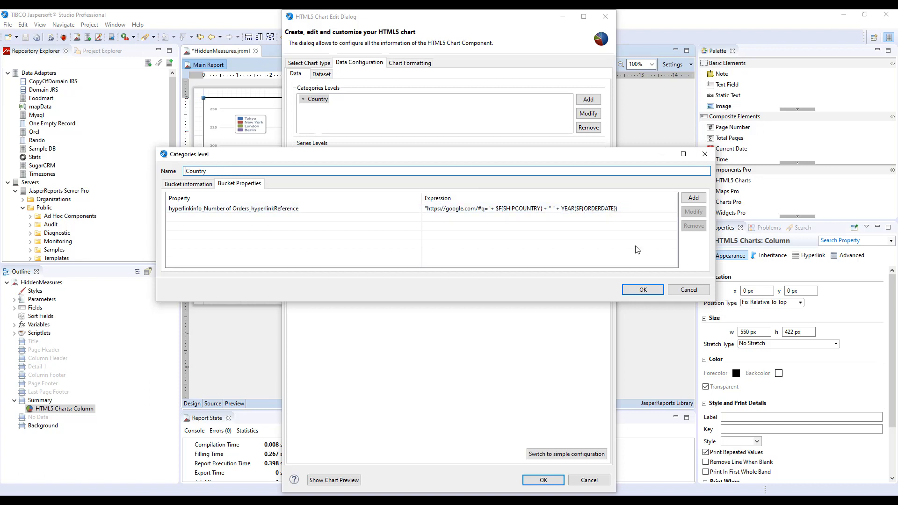
Step: Copy the property expression of the Country category's hyperlinkReference bucket property and close the category level
double_click(631, 215)
click(426, 223)
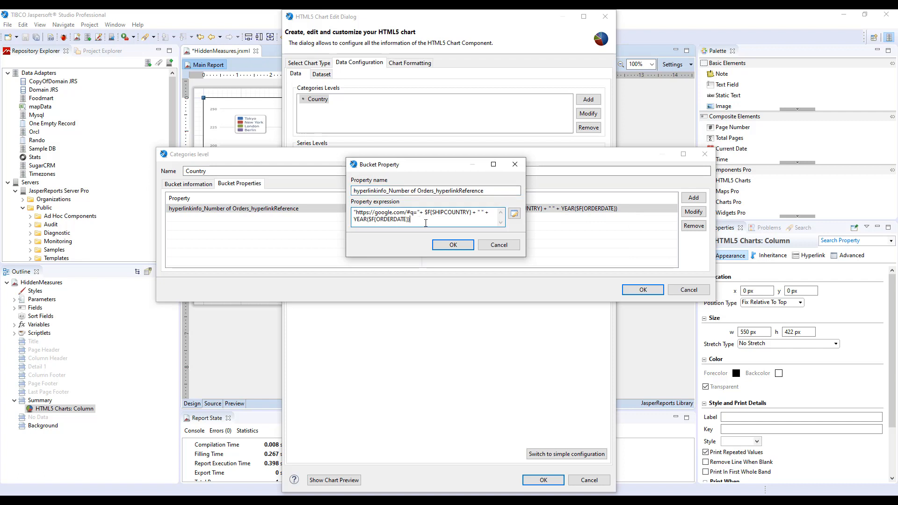
key(ctrl+a)
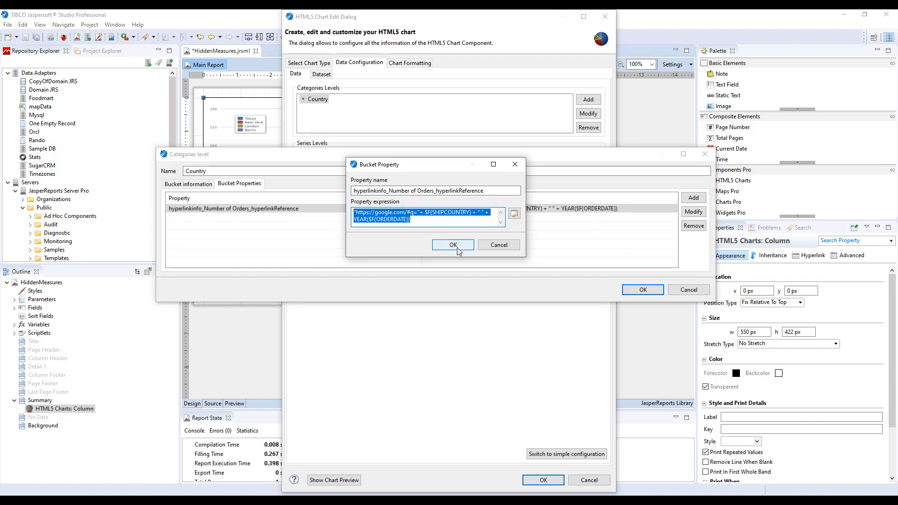
click(453, 245)
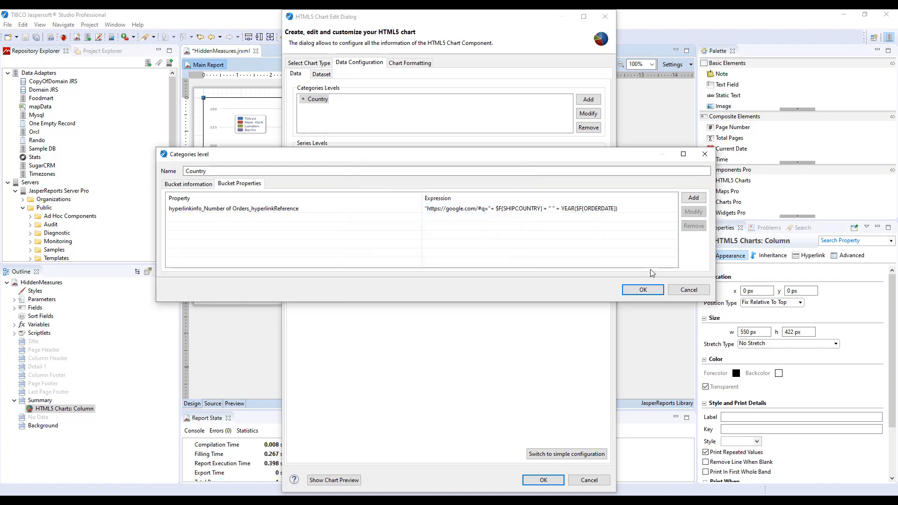
click(634, 286)
Step: Add a bucket property named link to the Year series, using the expression copied from the Country category
double_click(313, 155)
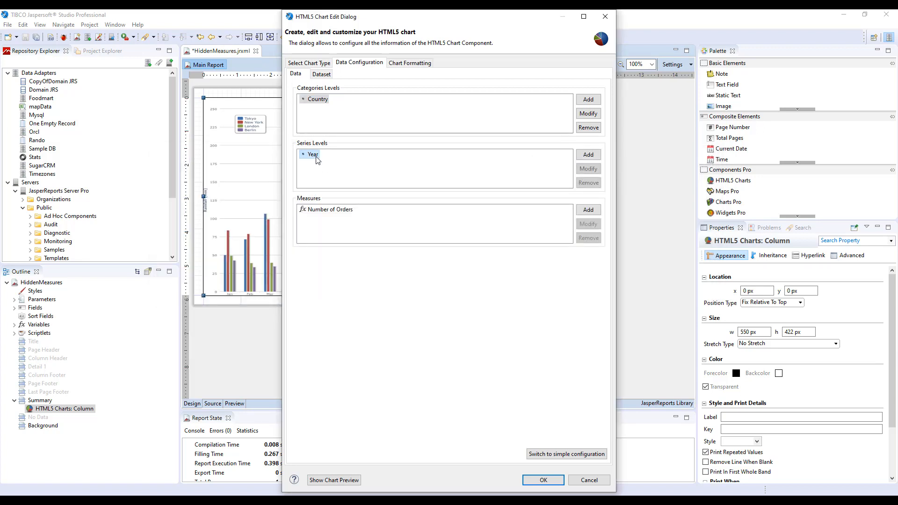
click(421, 184)
click(538, 197)
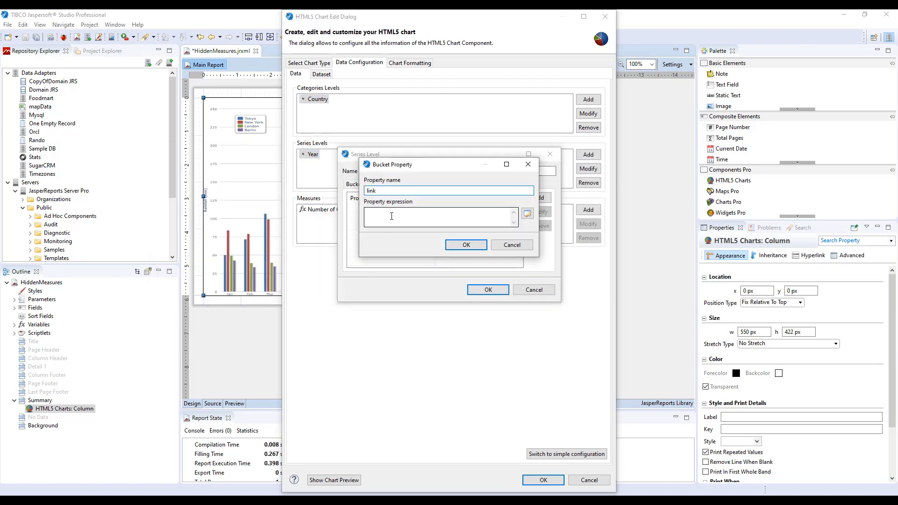
click(391, 216)
key(ctrl+v)
click(467, 245)
click(487, 289)
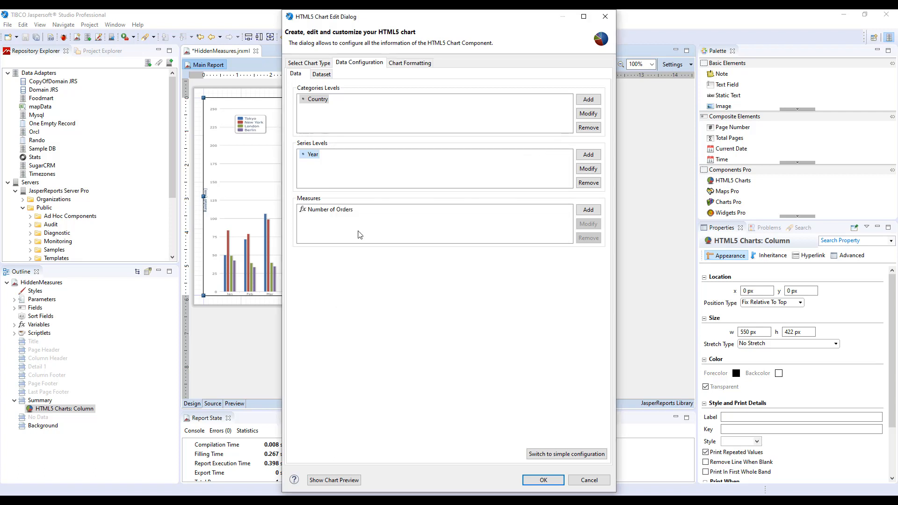
Step: Set the Number of Orders measure's hyperlinkReference to the bucket value Year.link and apply the chart changes
double_click(318, 209)
click(418, 177)
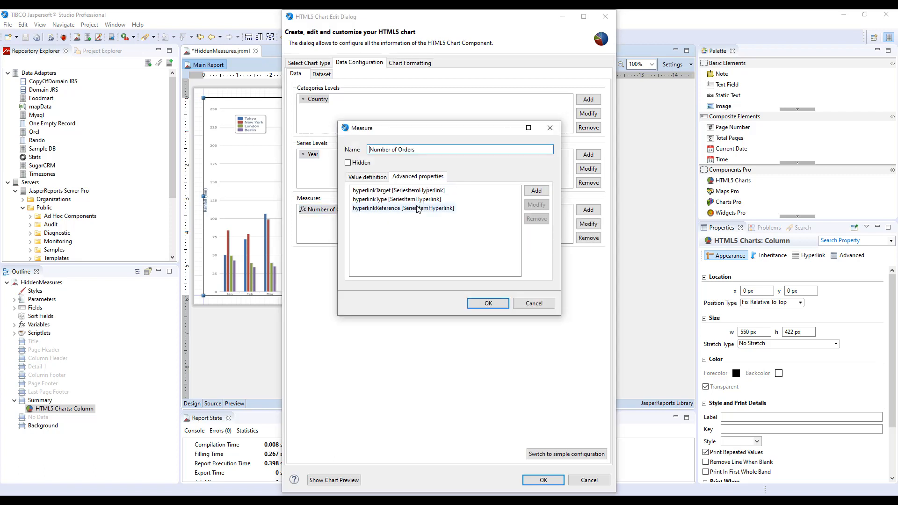
double_click(402, 209)
click(535, 169)
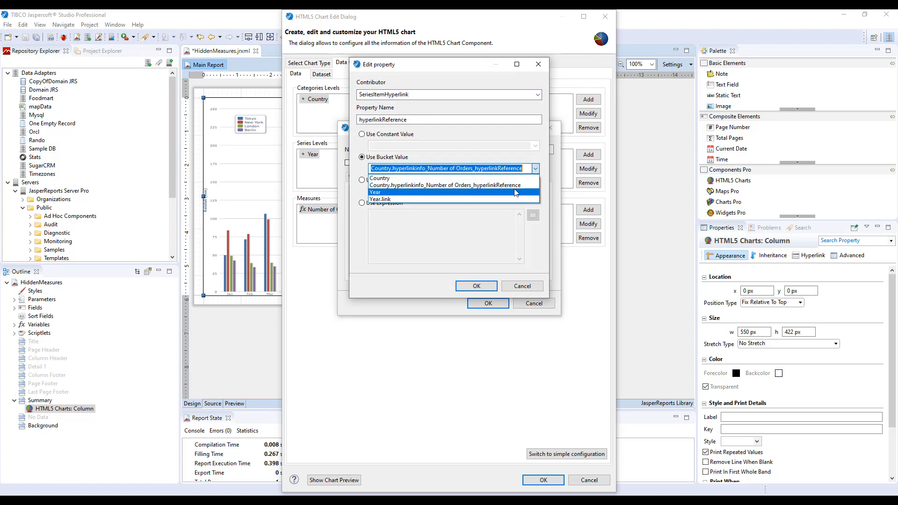
click(507, 200)
click(476, 286)
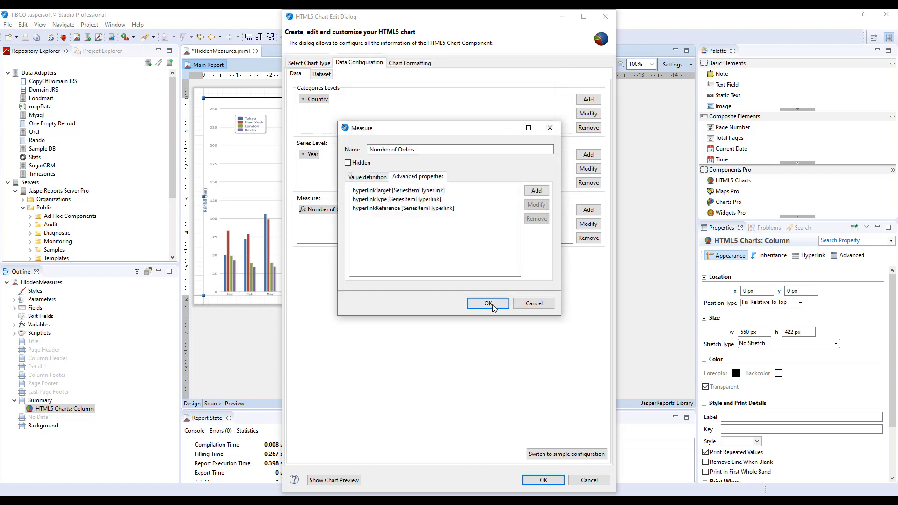
click(488, 303)
click(545, 479)
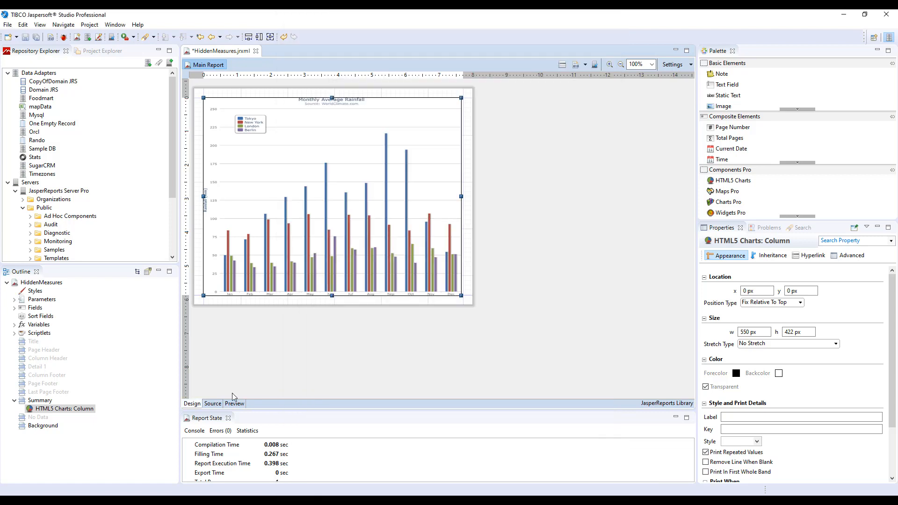
Step: Preview the report in the web browser and check the search queries linked from Brazil's 1998 and 1997 bars
click(235, 404)
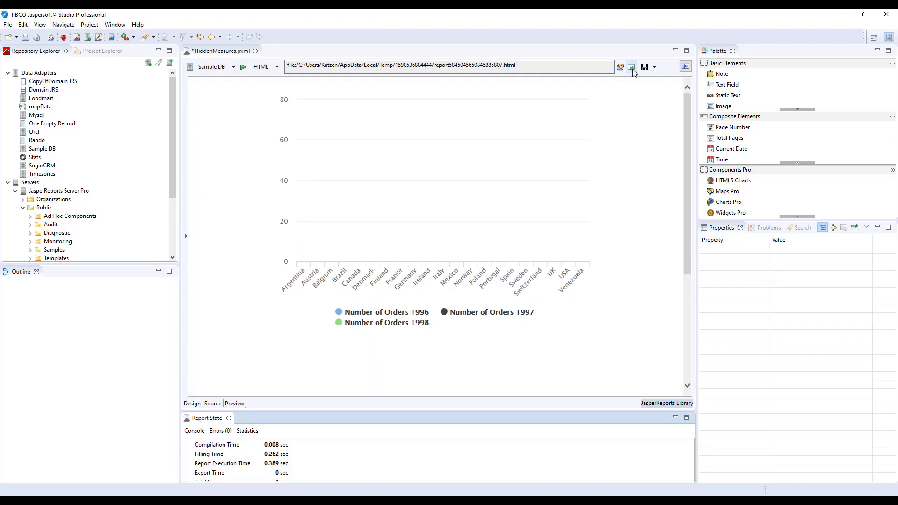
click(632, 67)
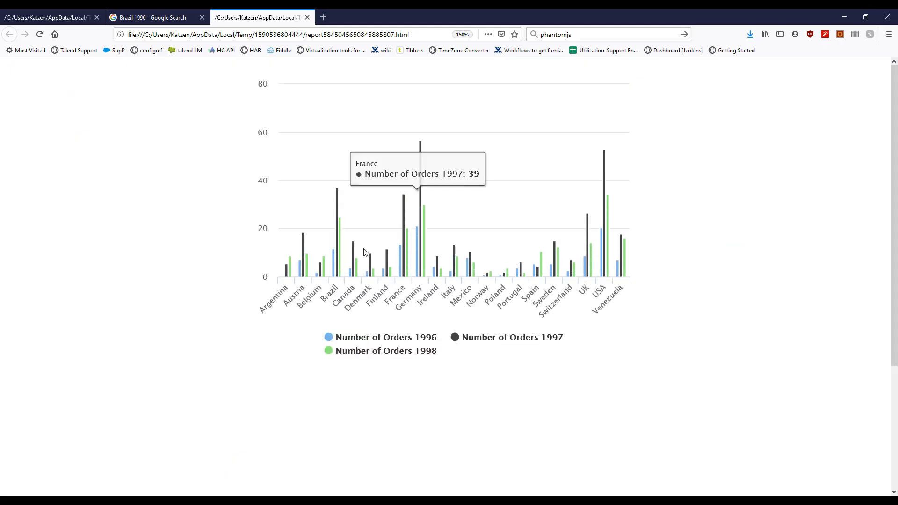
click(339, 247)
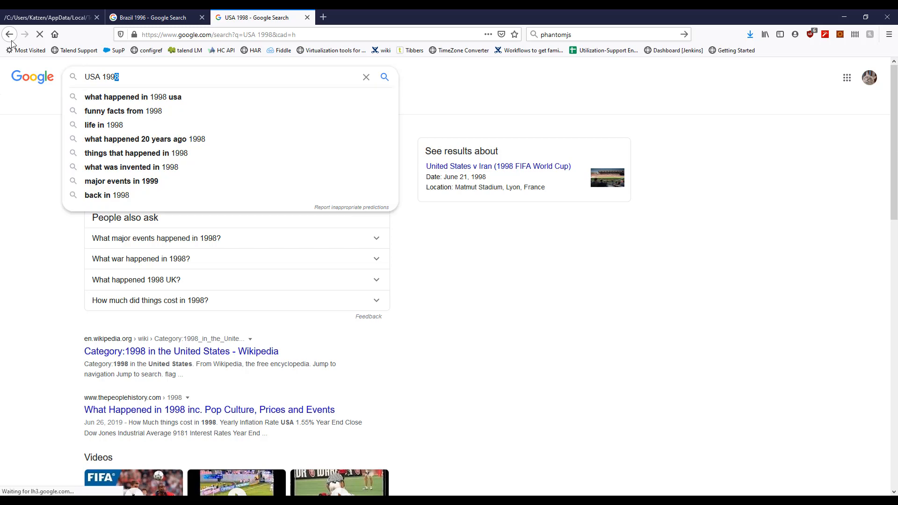
key(alt+Left)
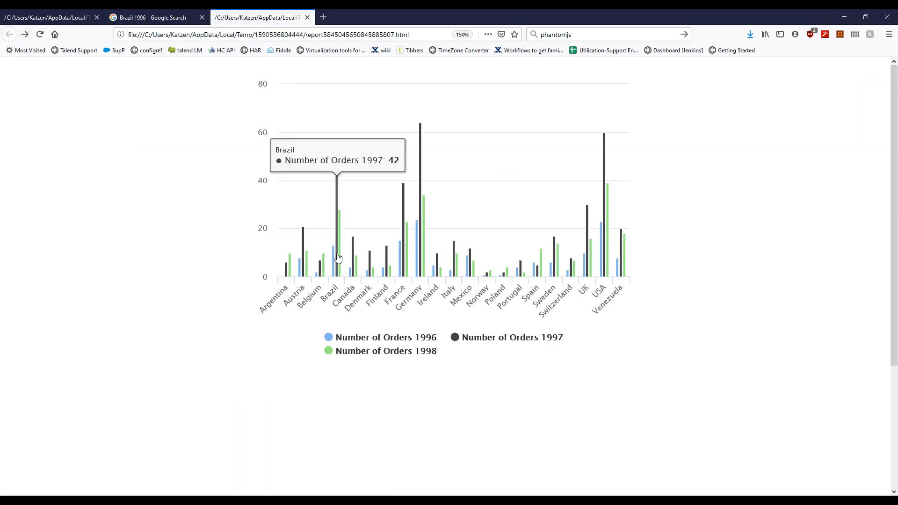
click(337, 256)
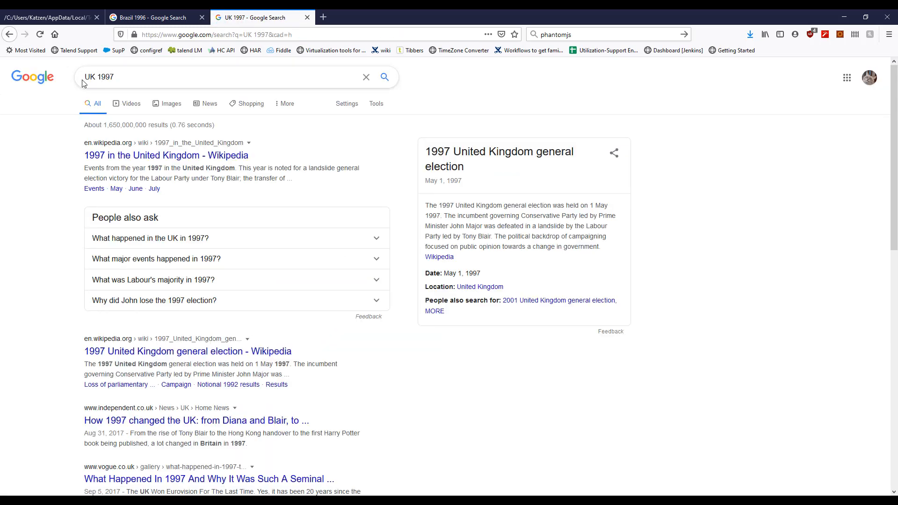
click(9, 35)
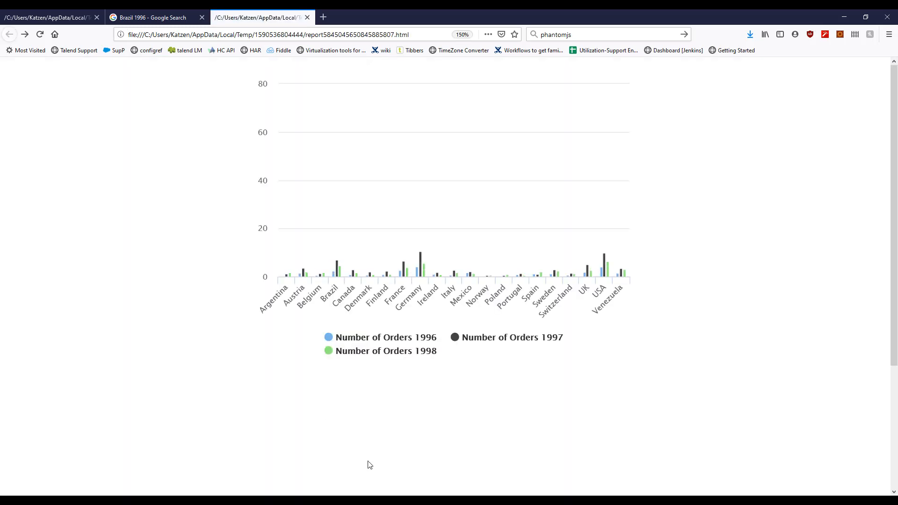
Step: Switch back to Jaspersoft Studio and inspect the Year series' link bucket property expression without changing it
key(alt+Tab)
click(188, 405)
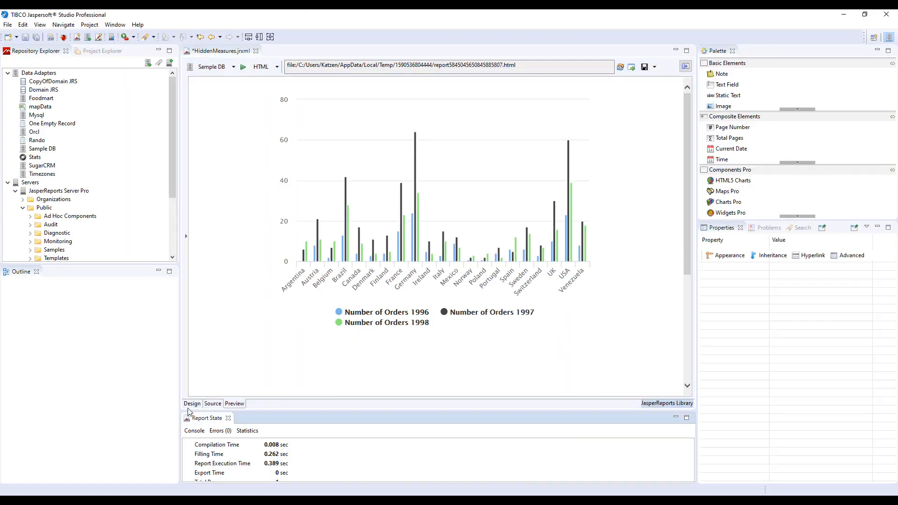
right_click(352, 205)
click(378, 209)
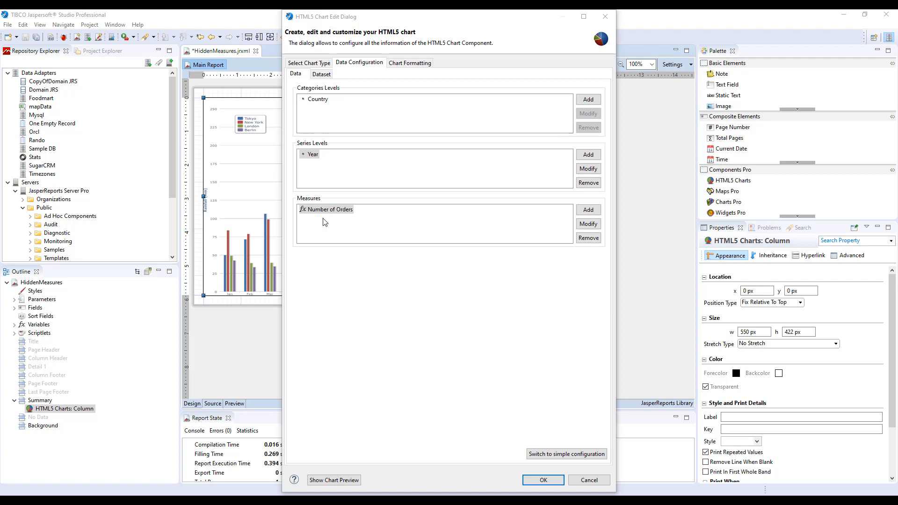
double_click(300, 157)
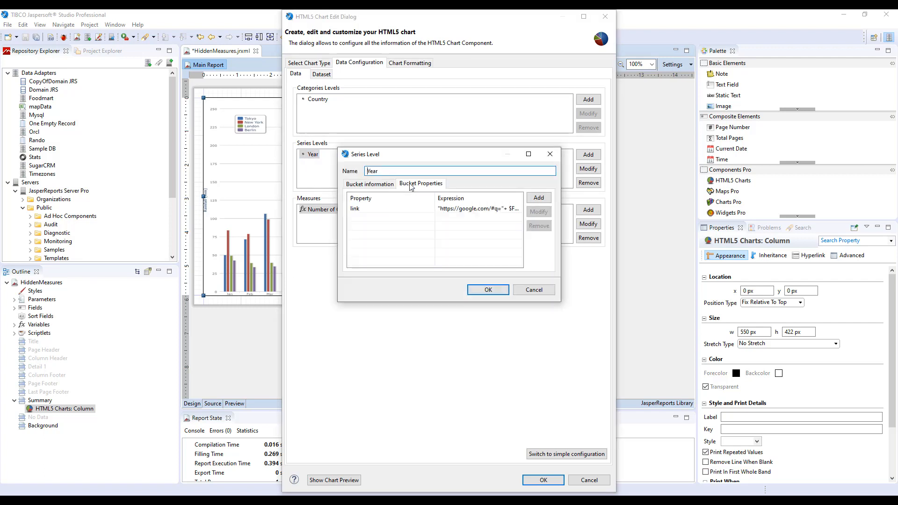
double_click(468, 212)
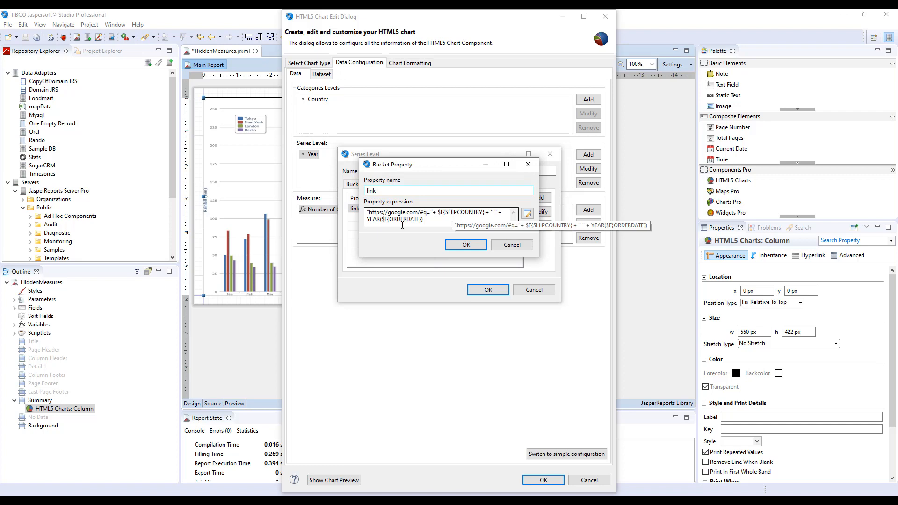
click(512, 244)
click(534, 289)
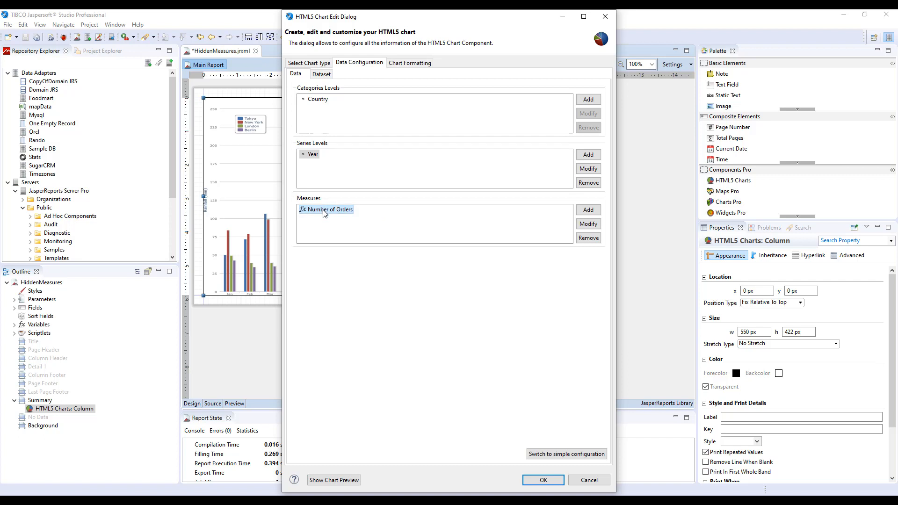
Step: Copy the Google search expression from the Year series' link bucket property, leaving the series level unmodified
double_click(312, 159)
click(423, 185)
click(470, 211)
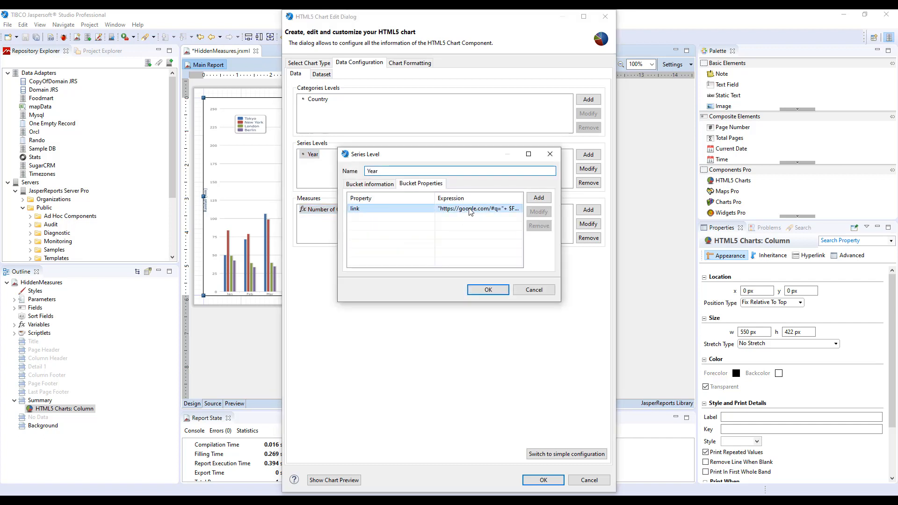
double_click(470, 211)
drag(423, 219, 367, 211)
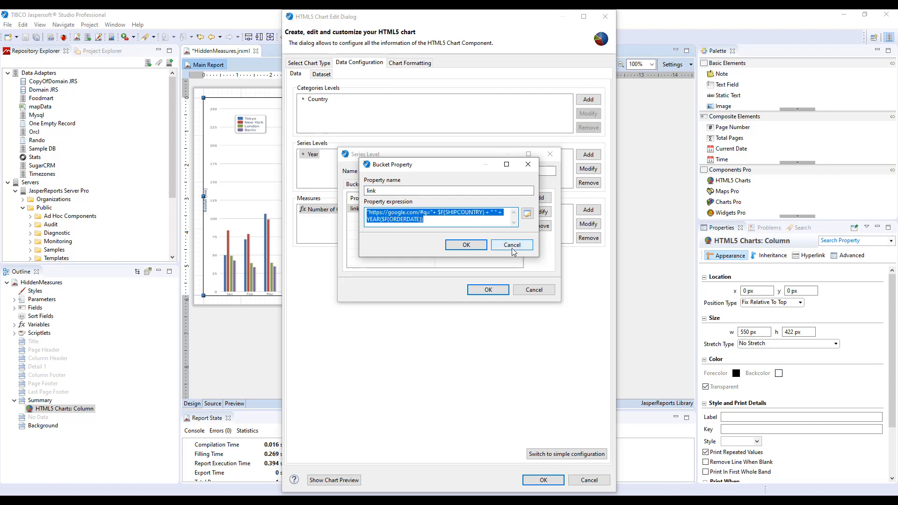
click(511, 245)
click(533, 290)
Step: Switch the Number of Orders measure's hyperlinkReference to Use Expression, fill in the expression copied from Year's link property, and apply the chart changes
double_click(321, 209)
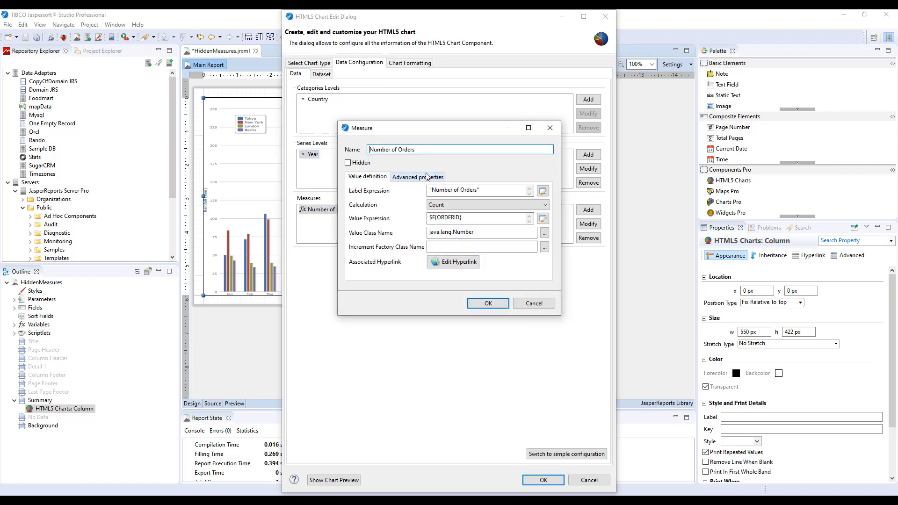
click(426, 176)
click(402, 209)
double_click(403, 209)
click(381, 203)
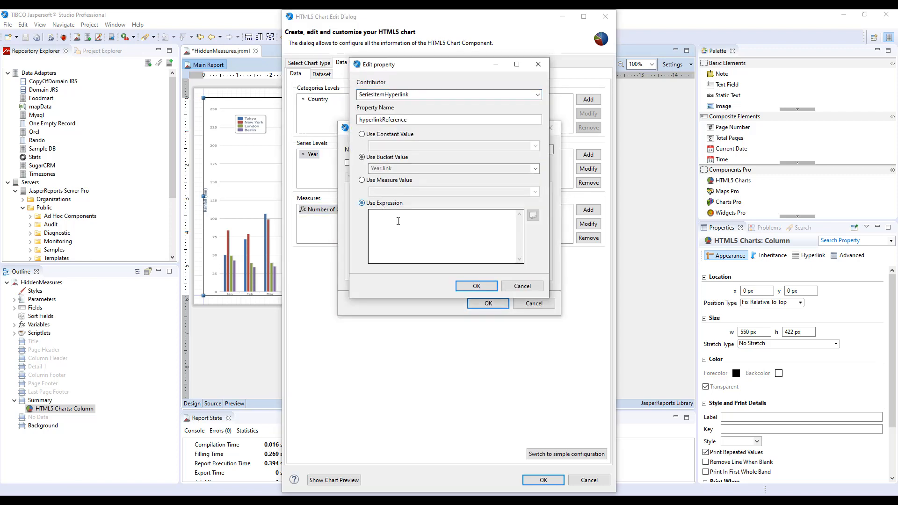
click(397, 221)
key(ctrl+v)
click(476, 285)
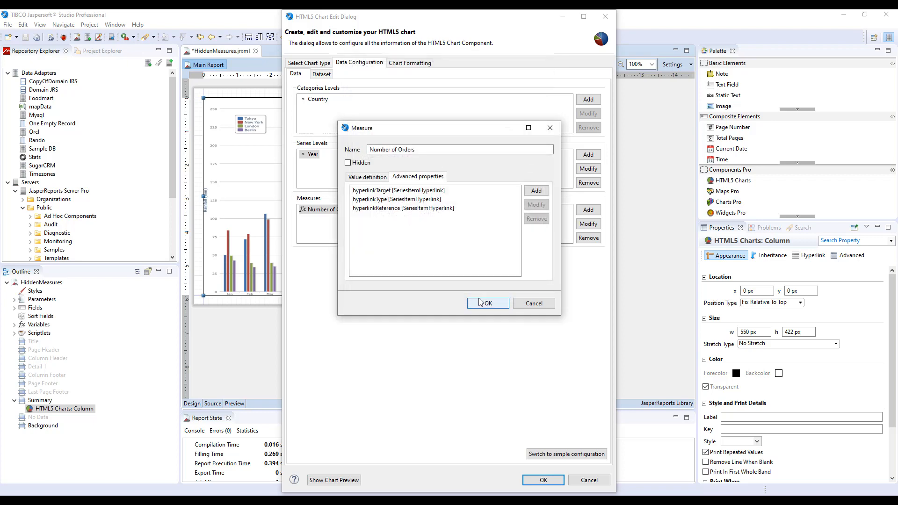
click(480, 303)
click(543, 481)
Step: Preview the expression-based report in the web browser and check the search query linked from a Brazil bar
click(235, 403)
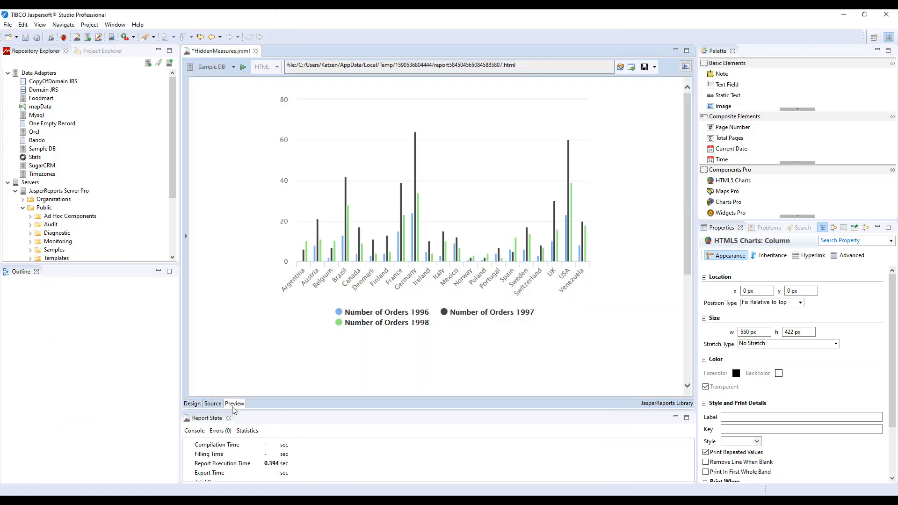
click(631, 67)
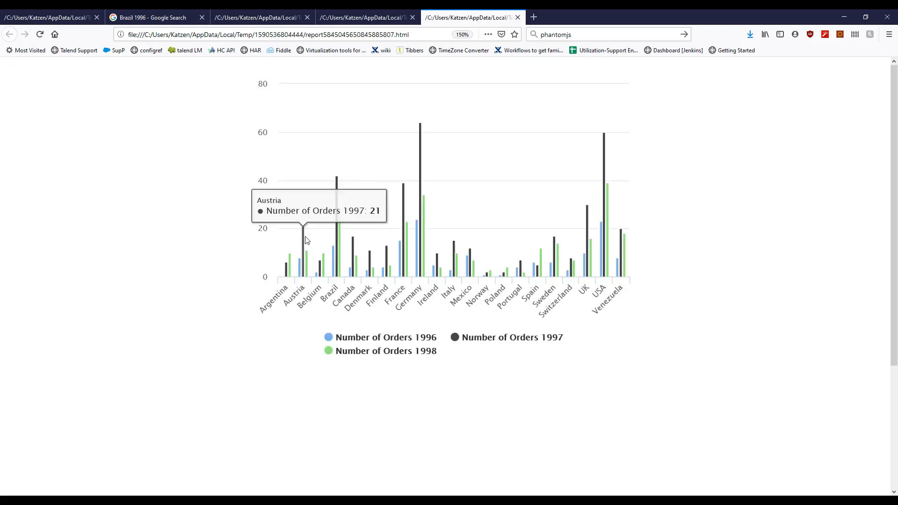
mouse_move(324, 269)
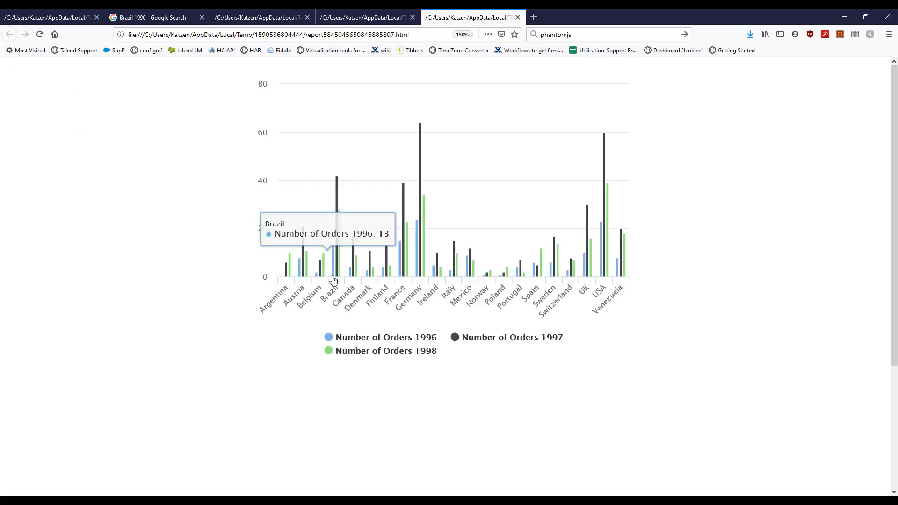
click(334, 280)
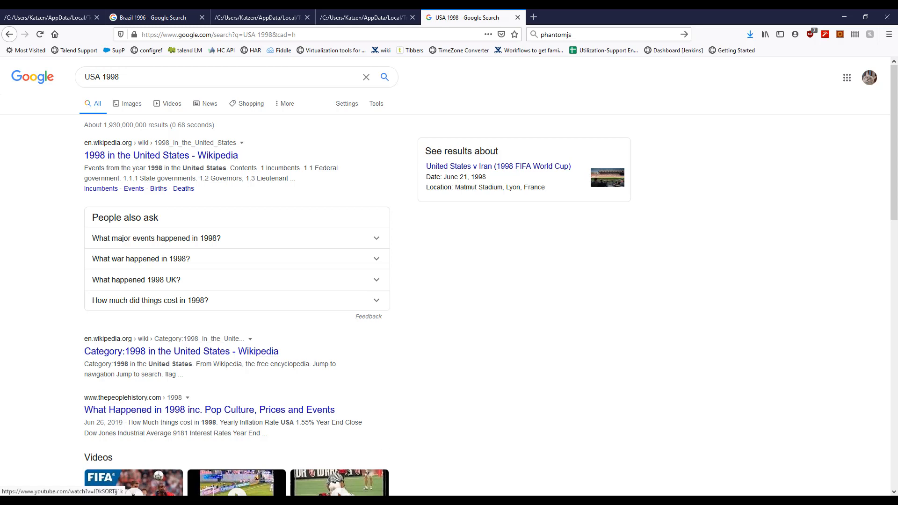
Step: Switch back to Jaspersoft Studio and inspect the expression behind the Number of Orders measure's hyperlinkReference property without changing it
click(327, 500)
click(193, 404)
right_click(300, 210)
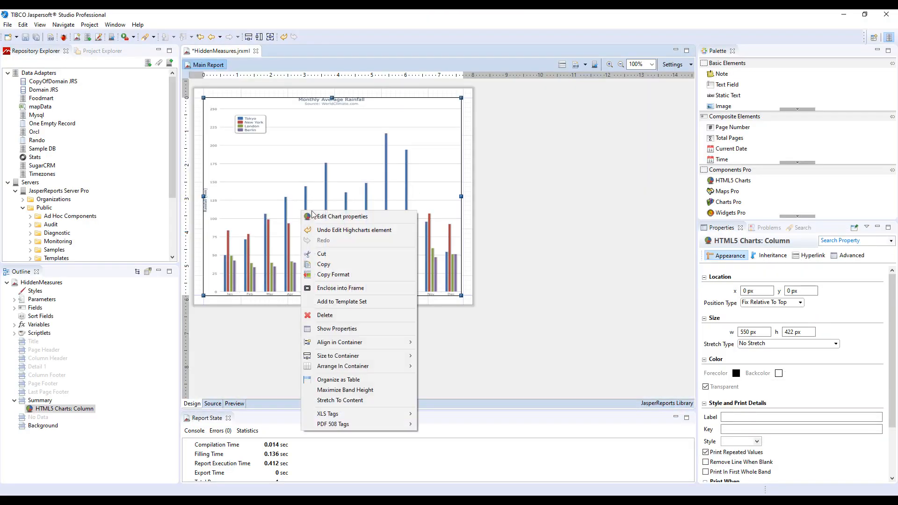
click(316, 216)
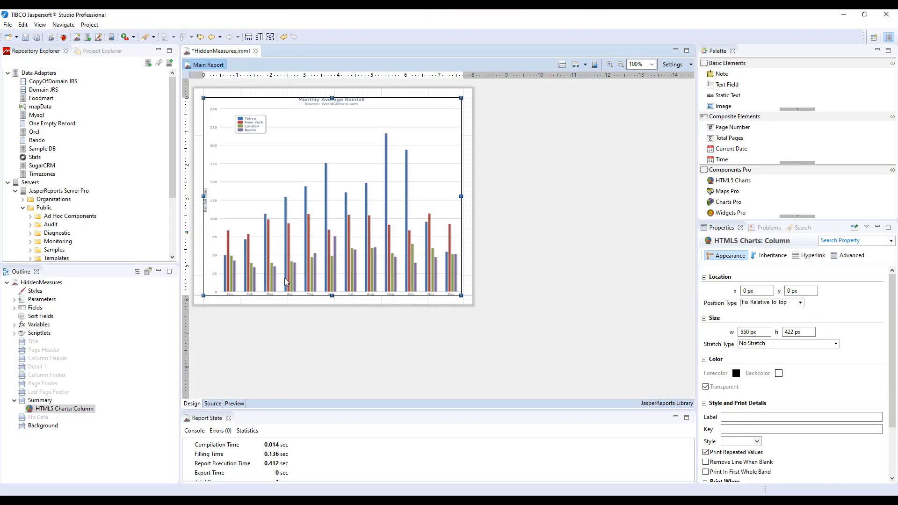
double_click(349, 214)
click(414, 178)
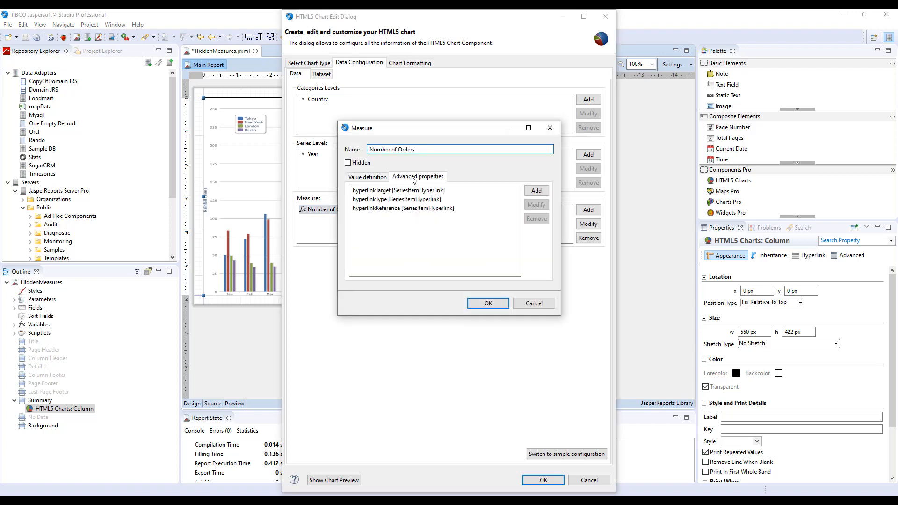
double_click(369, 208)
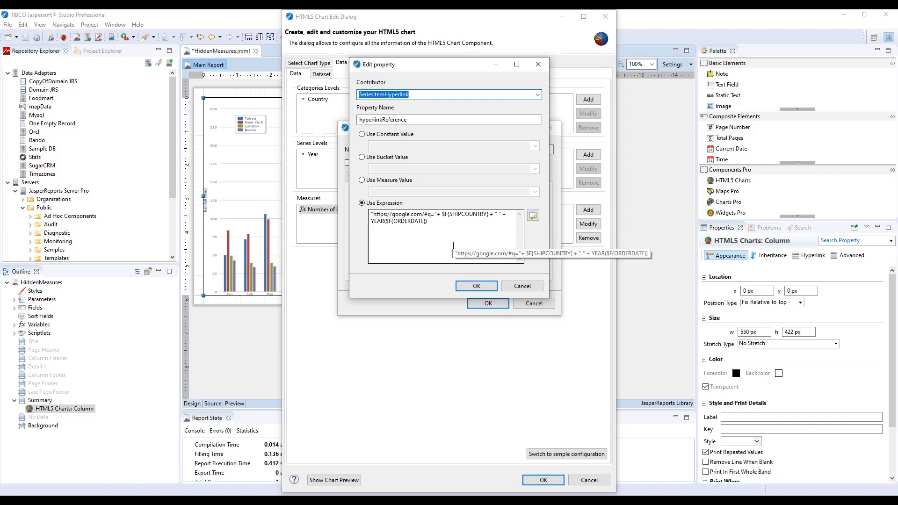
click(523, 286)
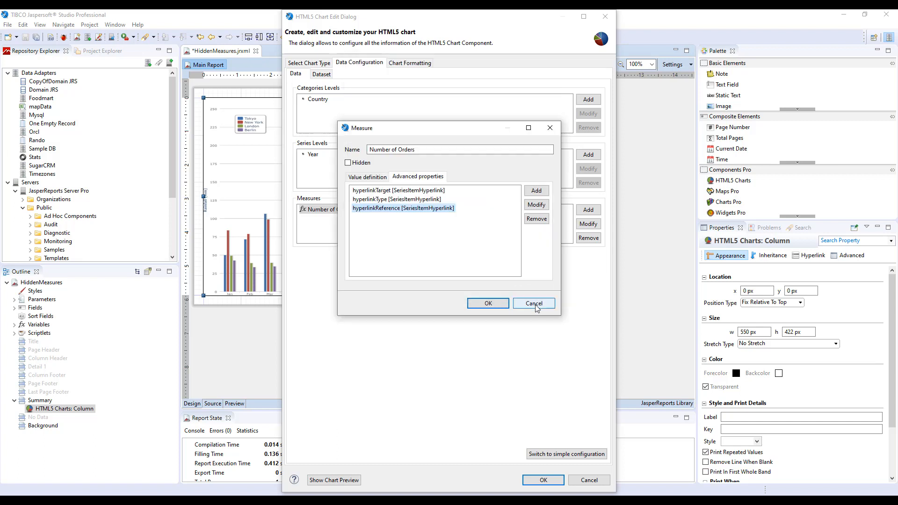
click(534, 303)
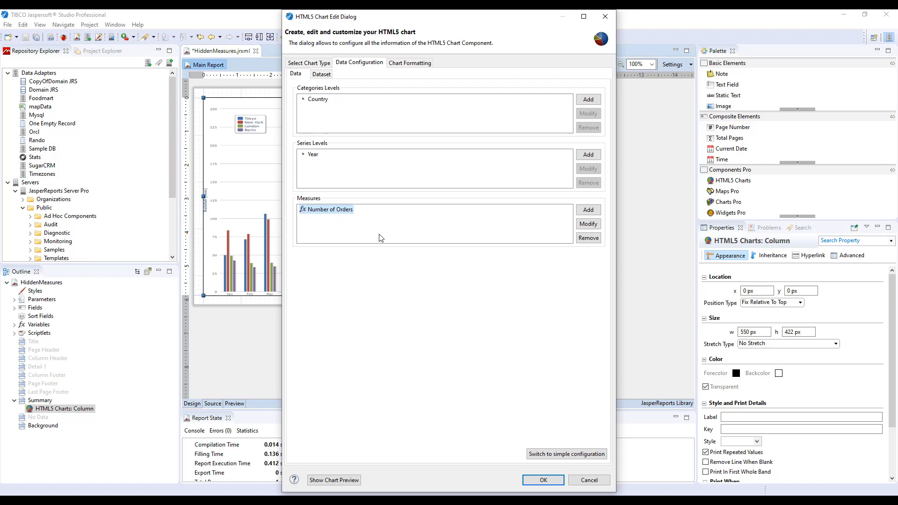
Step: Reopen the Number of Orders measure to review its hyperlinkReference expression once more, discarding any edits
double_click(331, 211)
click(411, 178)
double_click(402, 209)
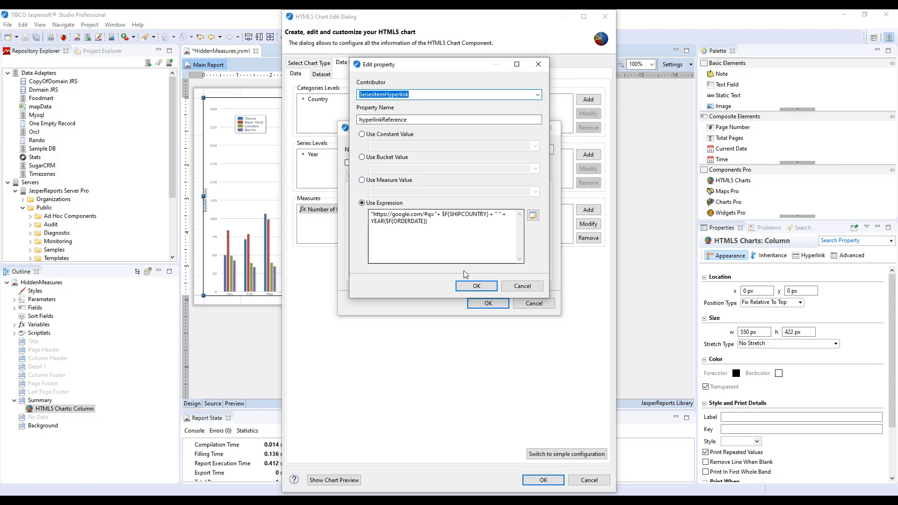
click(514, 286)
click(516, 303)
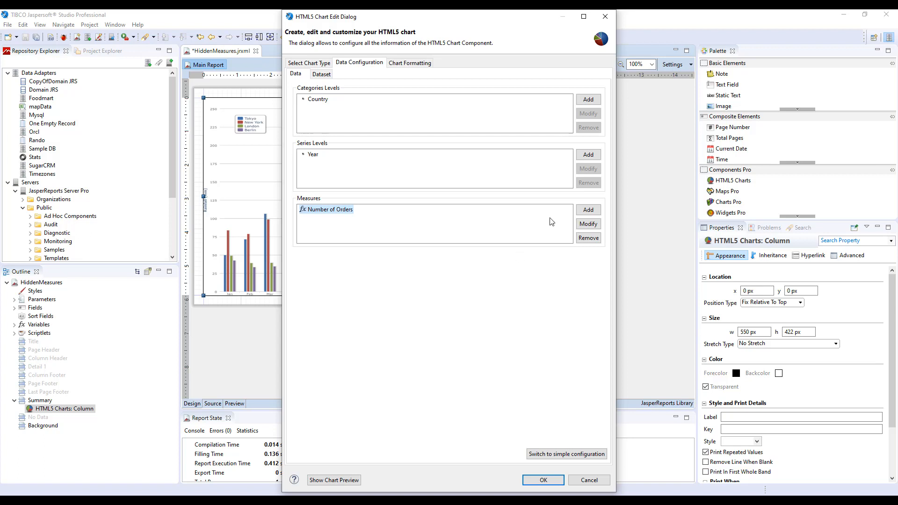
Step: Add a measure named "Hidden Measure" to the chart, mark it as hidden, and set its label expression to an empty string ""
click(583, 211)
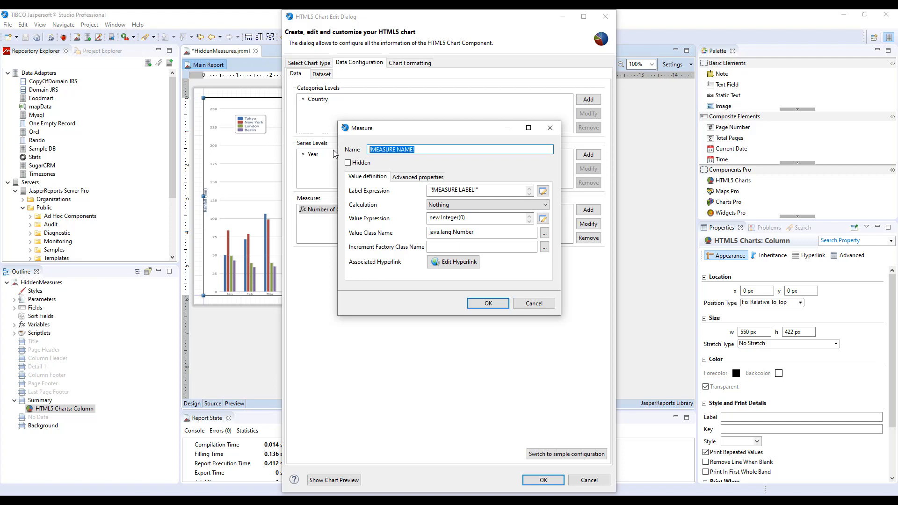
text(Hidden Measure)
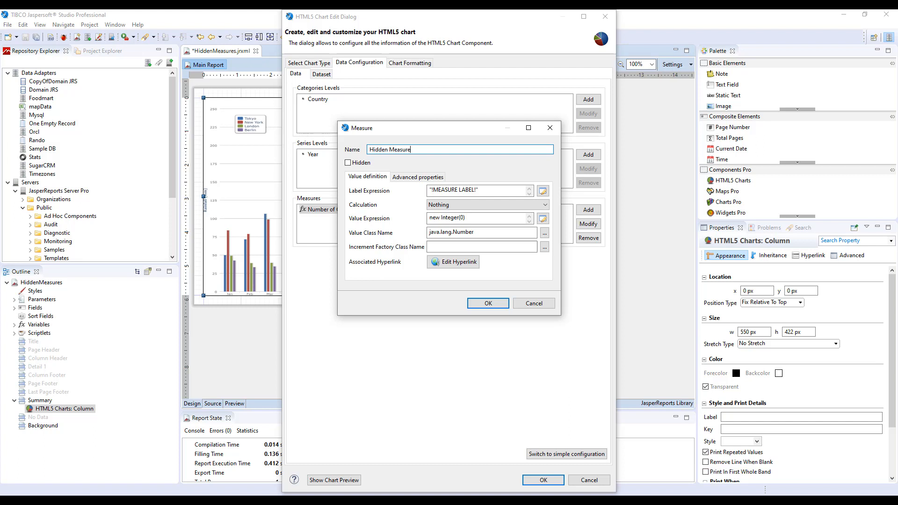
click(361, 165)
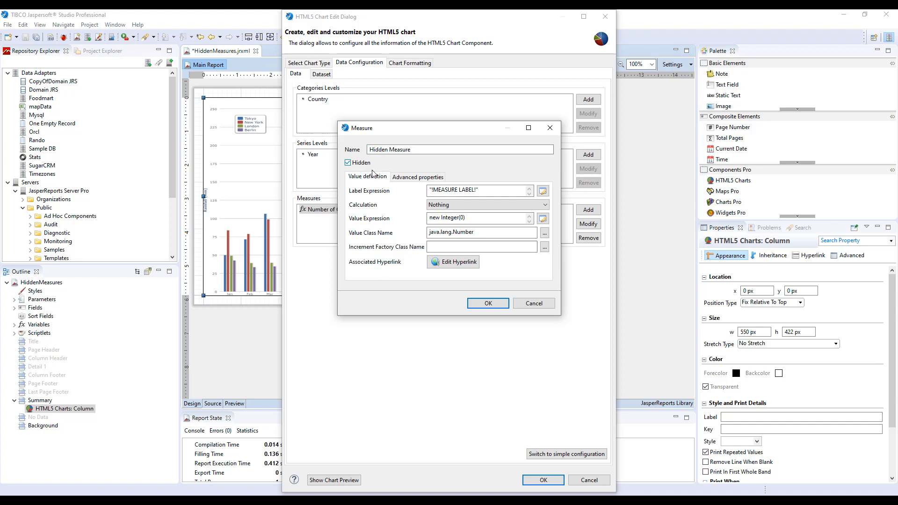
drag(498, 191, 392, 193)
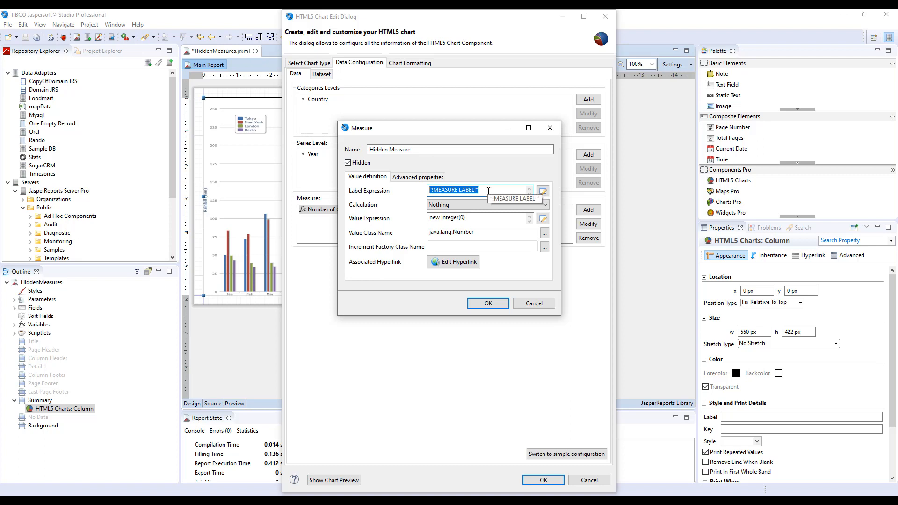
text("")
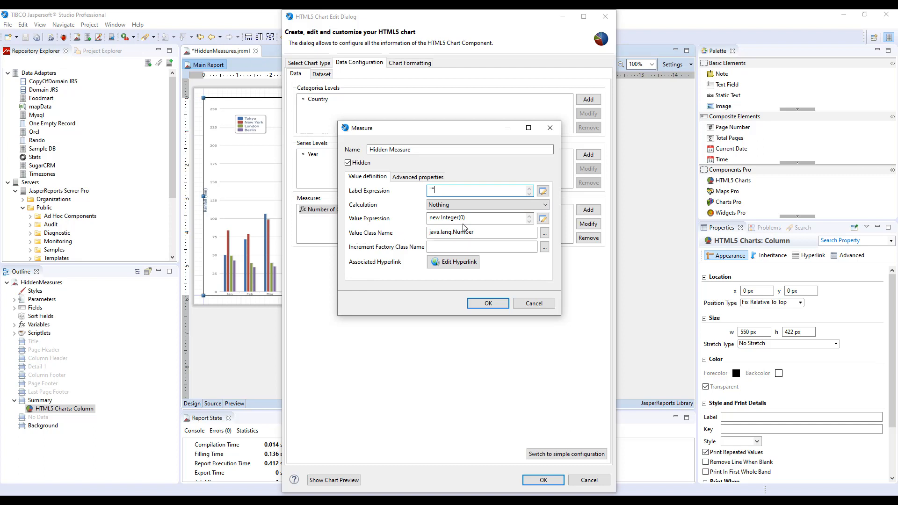
click(488, 304)
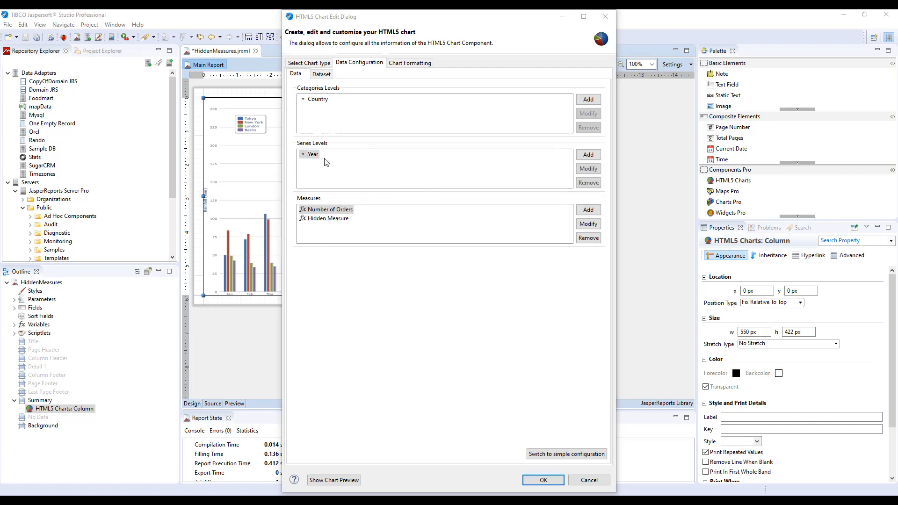
Step: Copy the Google search expression from the link bucket property of the Year series level, leaving that level unmodified
double_click(312, 154)
click(430, 184)
double_click(487, 208)
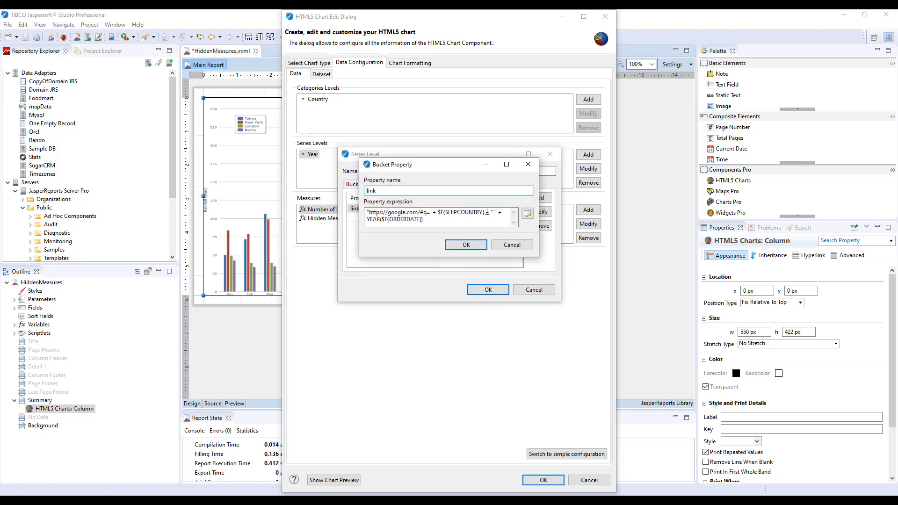
triple_click(487, 212)
click(512, 244)
click(533, 289)
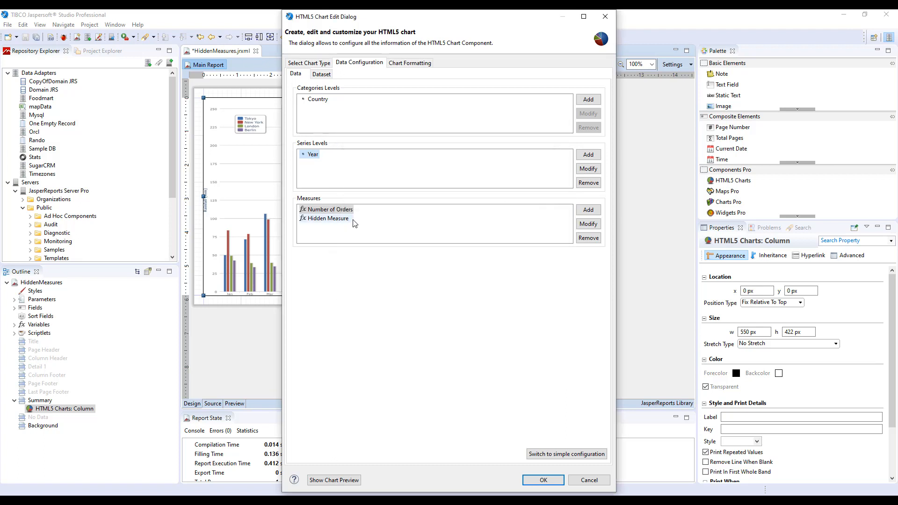
double_click(340, 220)
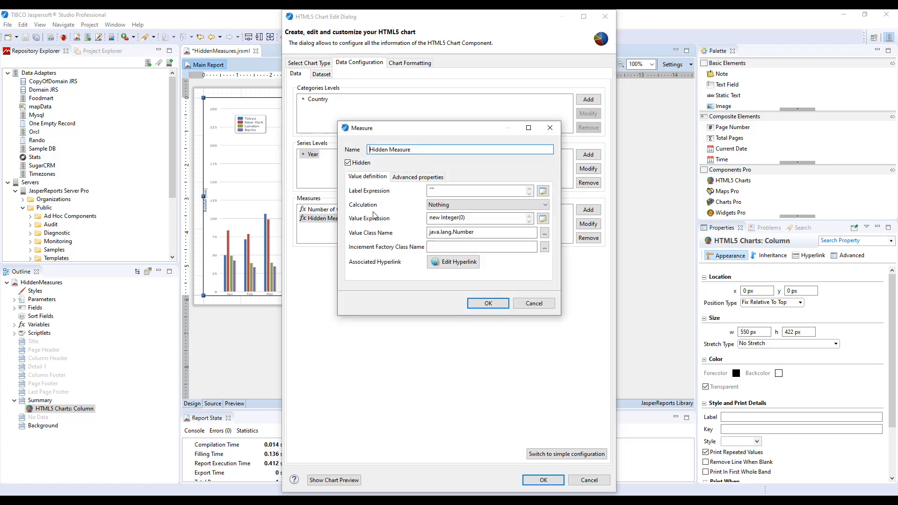
triple_click(437, 218)
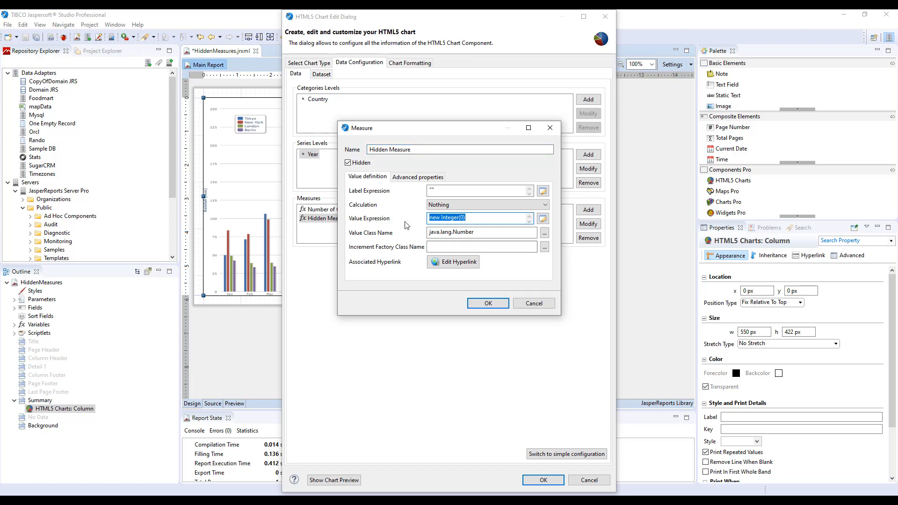
click(543, 218)
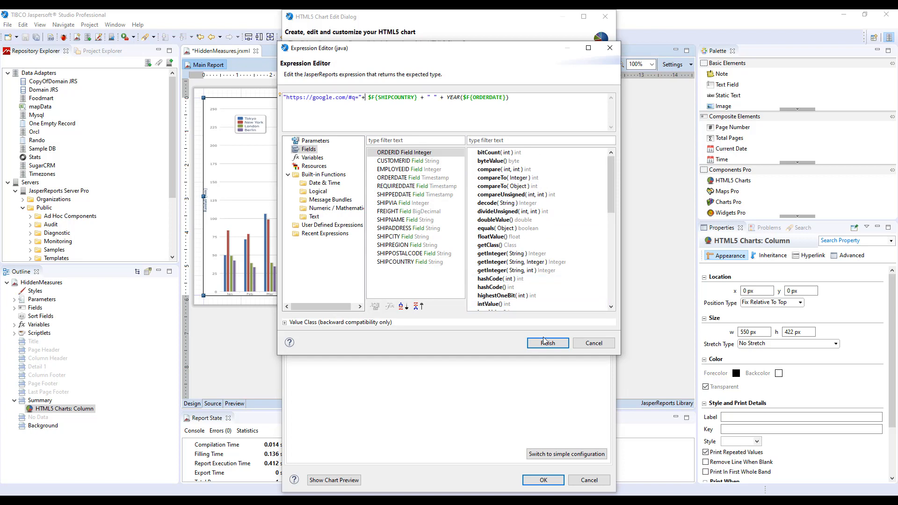
click(560, 349)
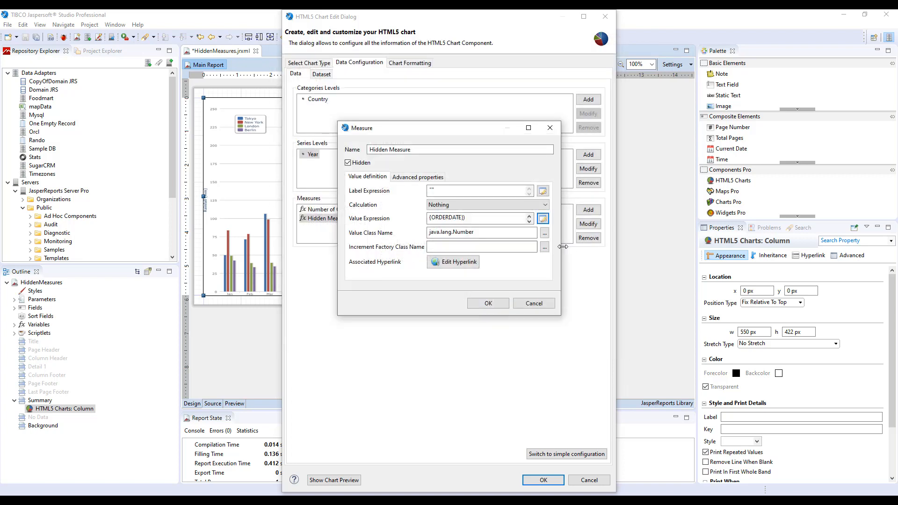
drag(562, 247, 699, 248)
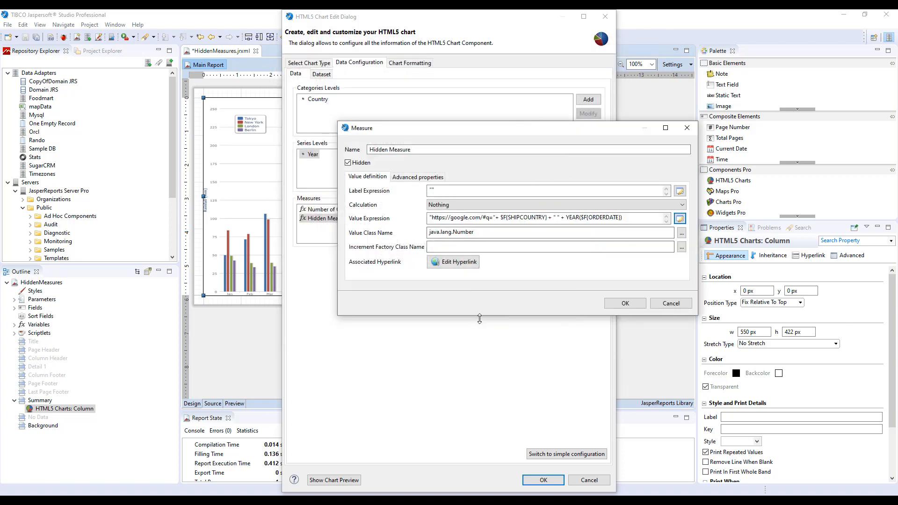
drag(481, 315, 489, 363)
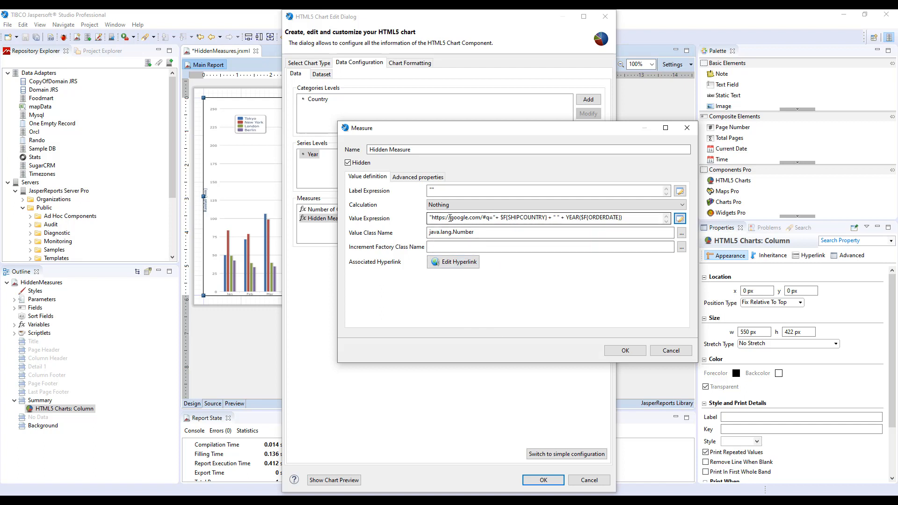
Step: Set Hidden Measure's value class to the Java string class to match its text expression, and save the measure
drag(430, 218, 623, 218)
click(631, 231)
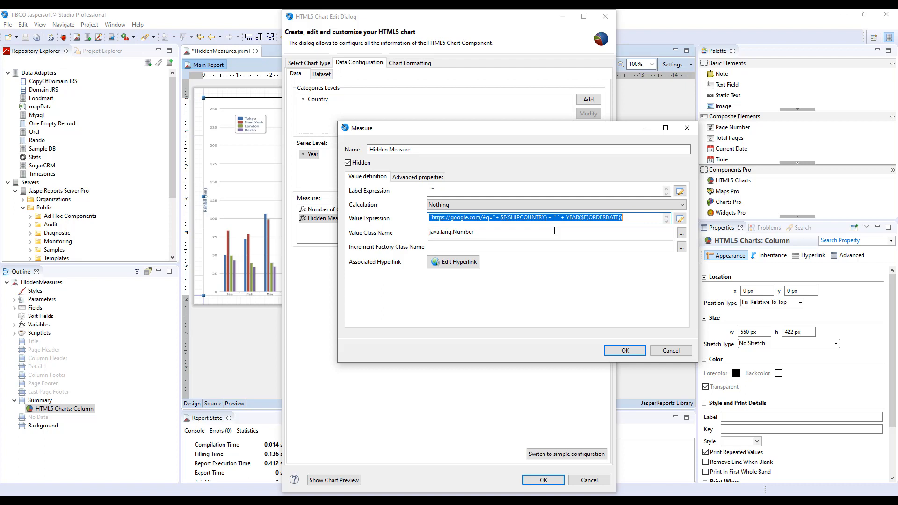
double_click(456, 232)
text(String)
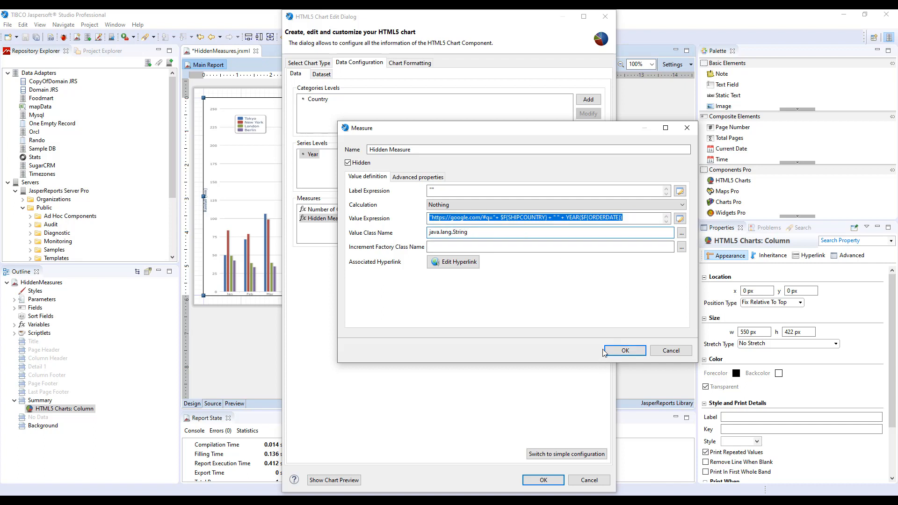
click(625, 351)
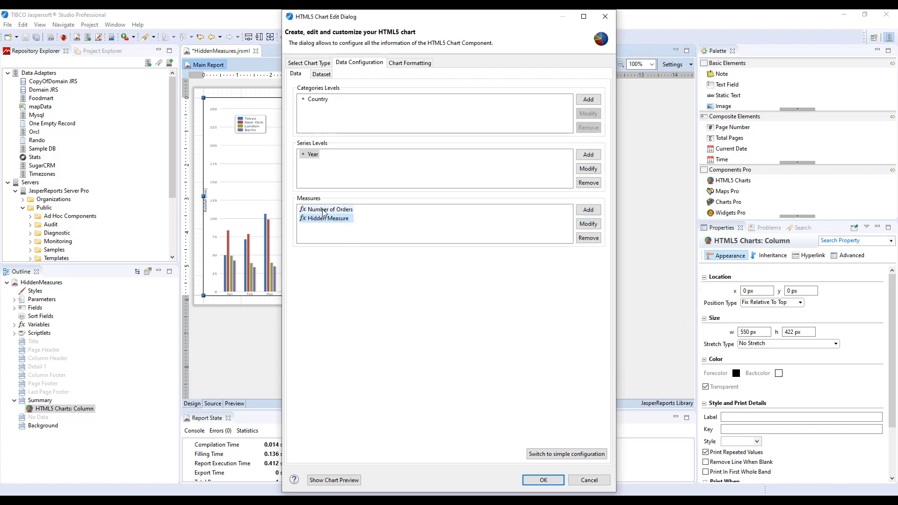
Step: Switch the Number of Orders measure's hyperlinkReference to Use Measure Value with Hidden Measure, and apply the chart changes
double_click(327, 210)
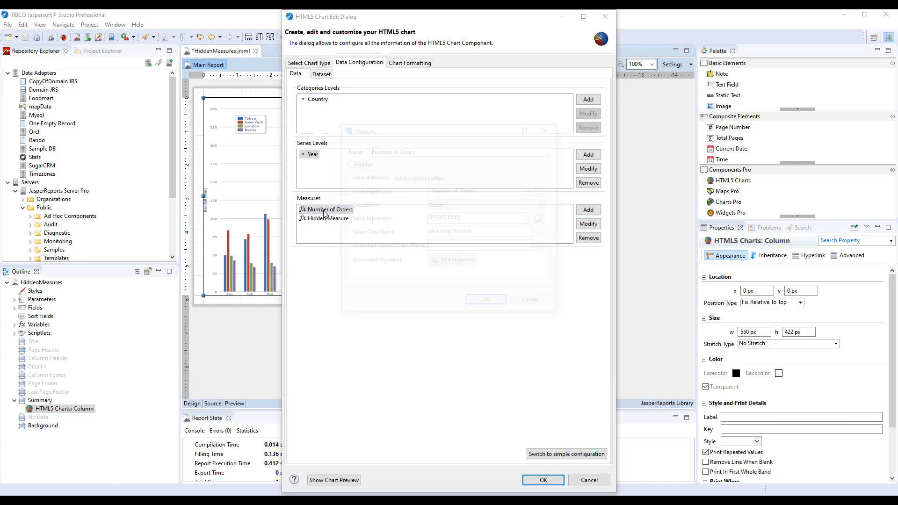
click(419, 178)
double_click(405, 219)
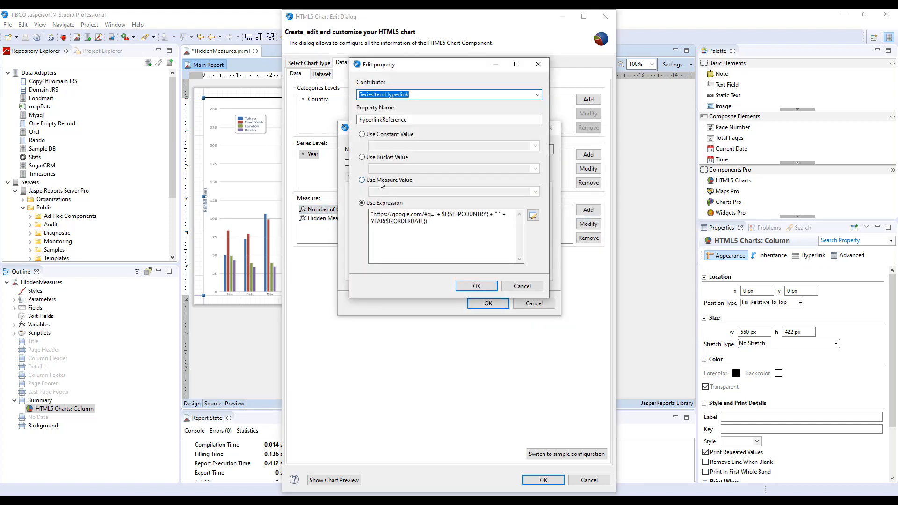
click(362, 181)
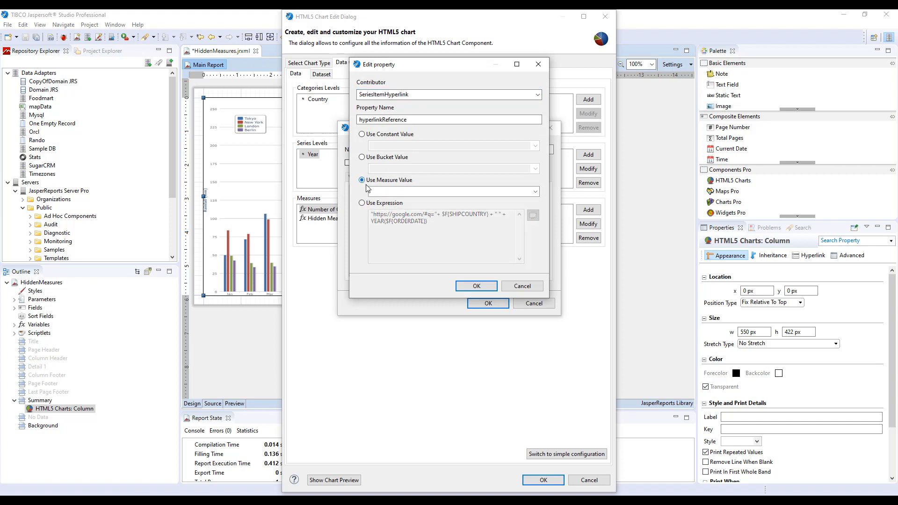
click(535, 194)
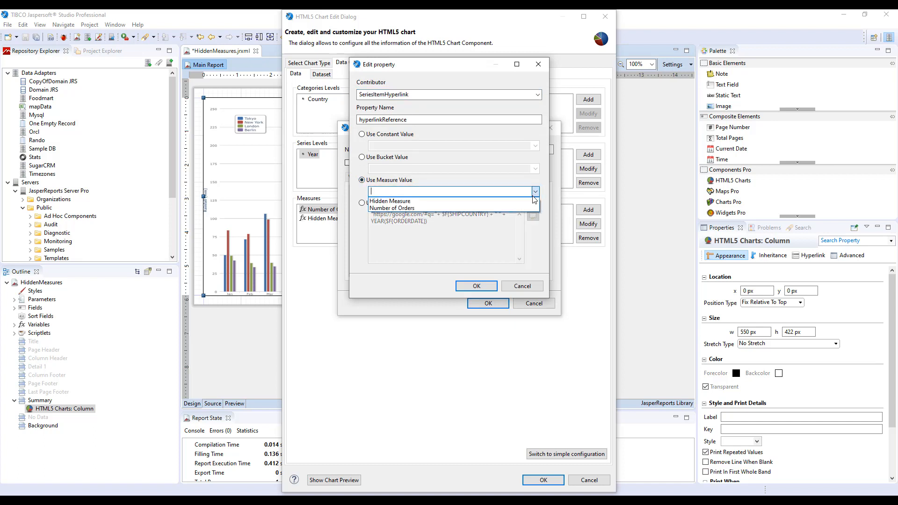
click(370, 202)
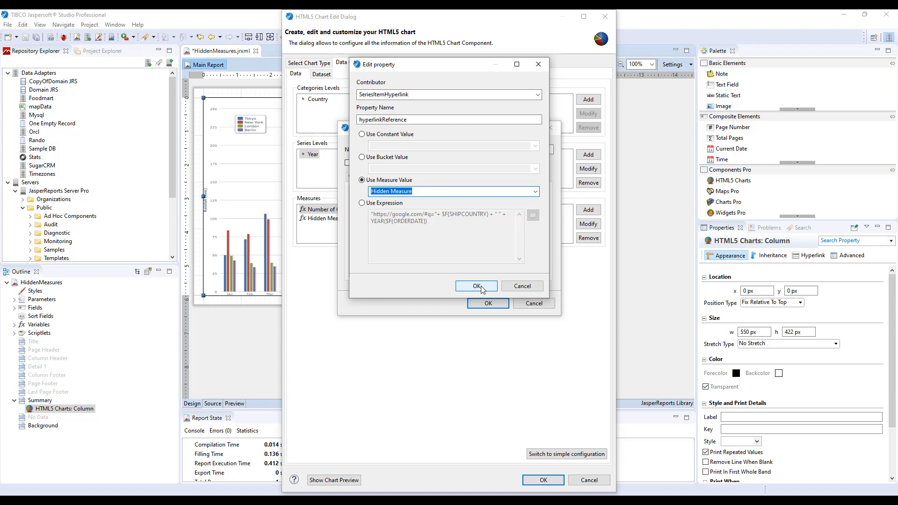
click(476, 286)
click(488, 303)
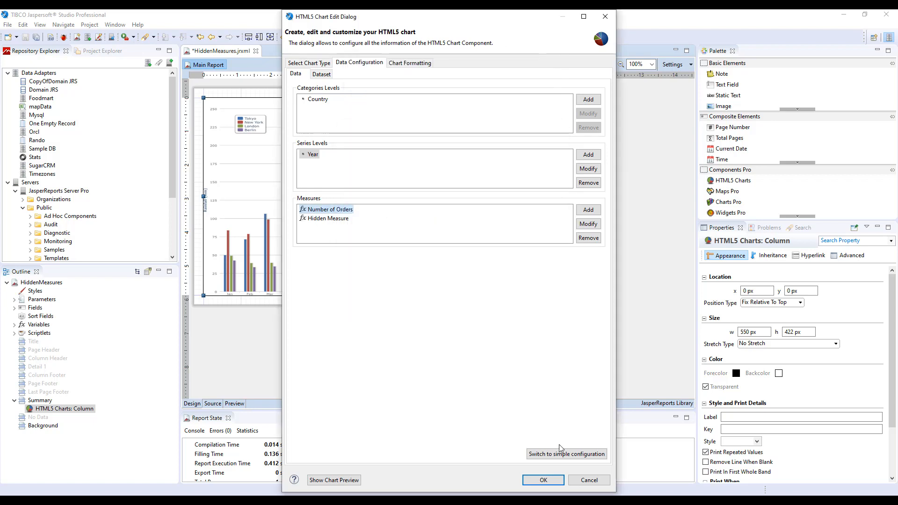
click(543, 480)
Step: Preview the hidden-measure report in the web browser, check the search linked from Brazil's 1996 bar, and return to the chart
click(234, 404)
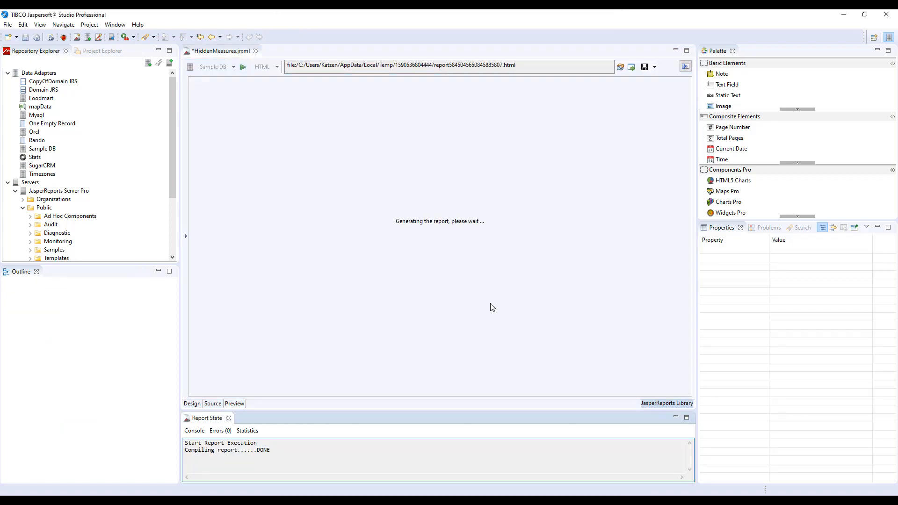
click(632, 67)
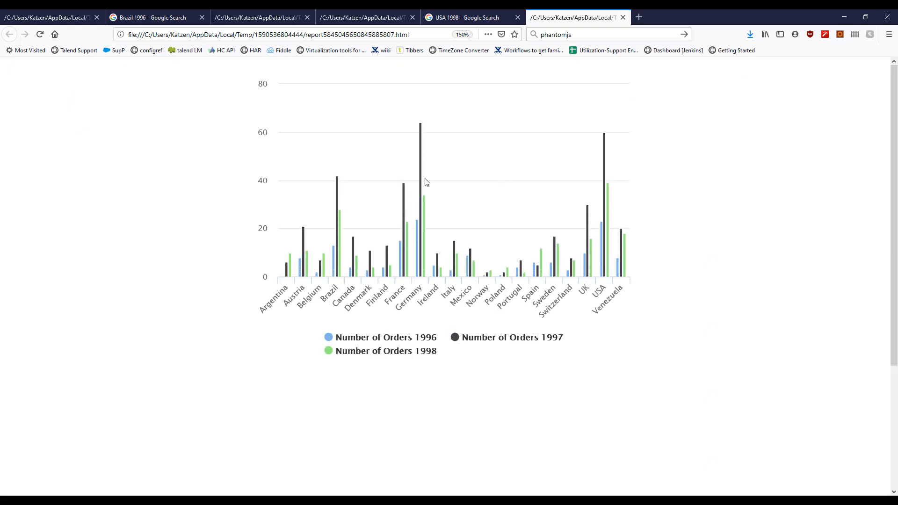
mouse_move(333, 275)
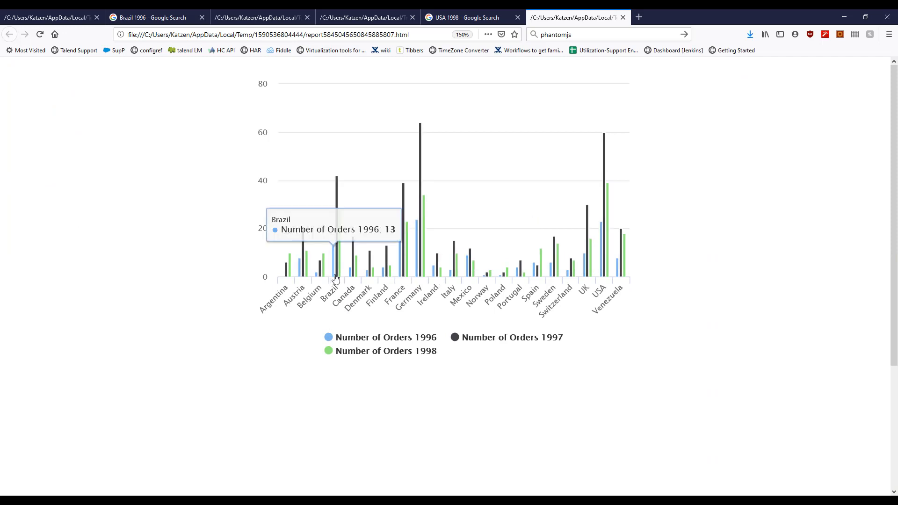
click(334, 277)
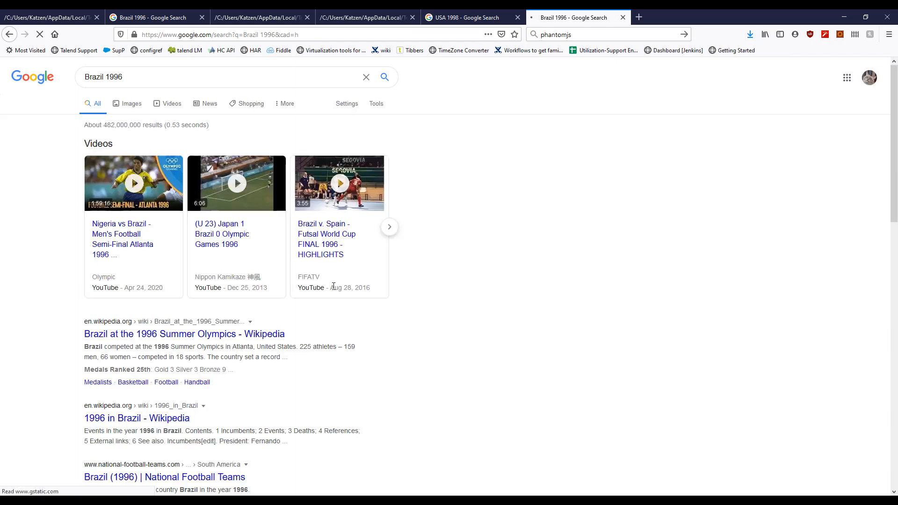
key(alt+Left)
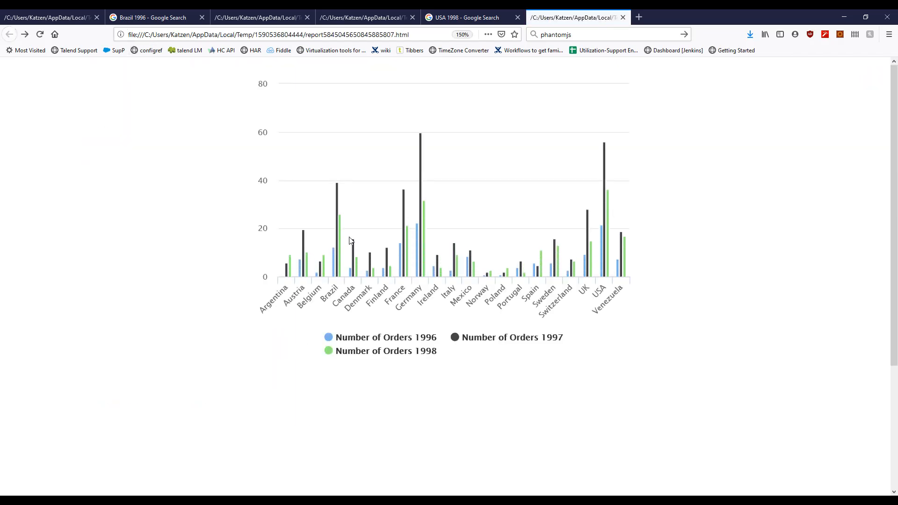
Step: Check the Google searches linked from Brazil's 1997 and 1998 bars, returning to the chart after each one
click(336, 228)
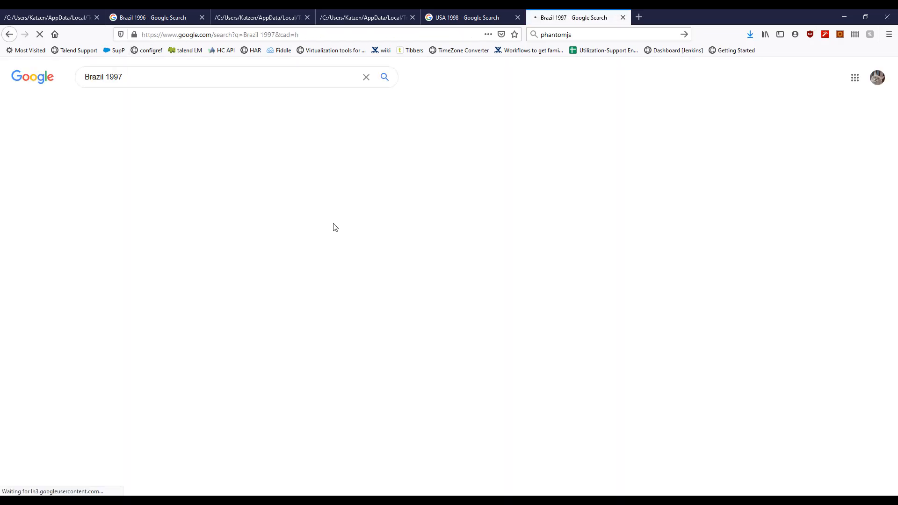
key(alt+Left)
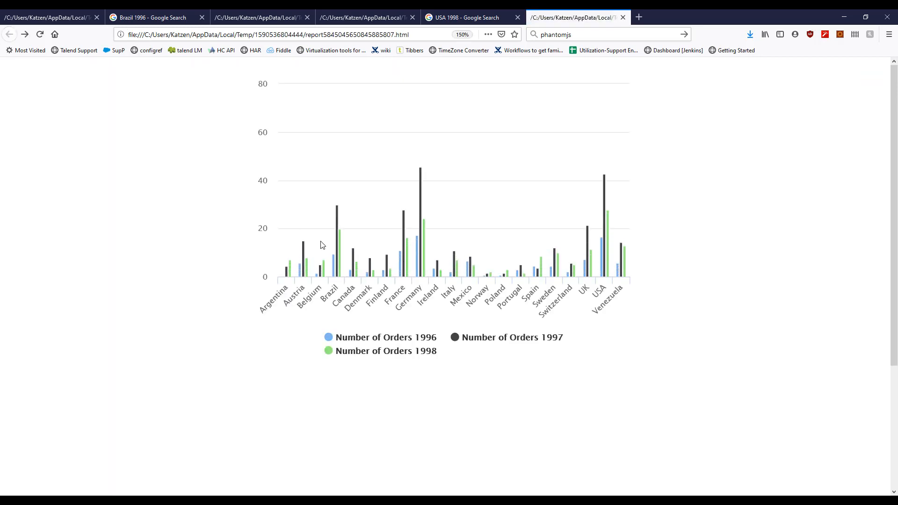
click(340, 248)
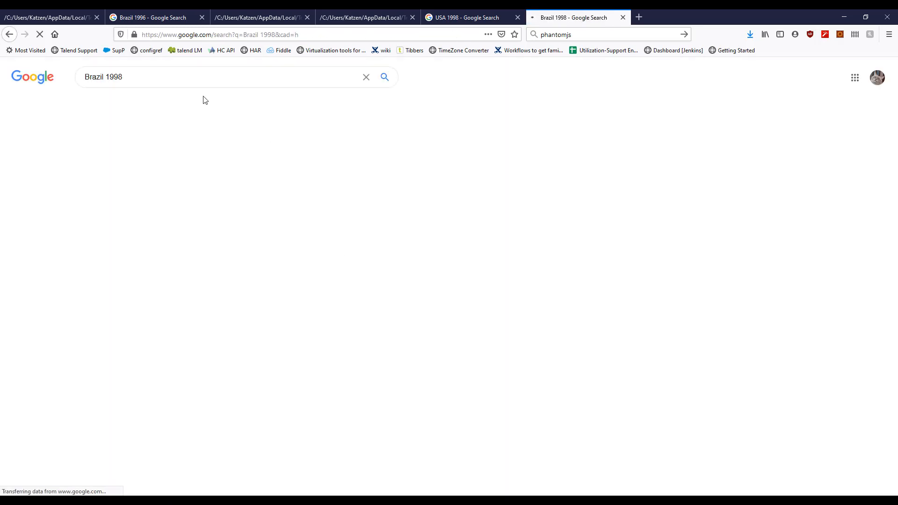
key(alt+Left)
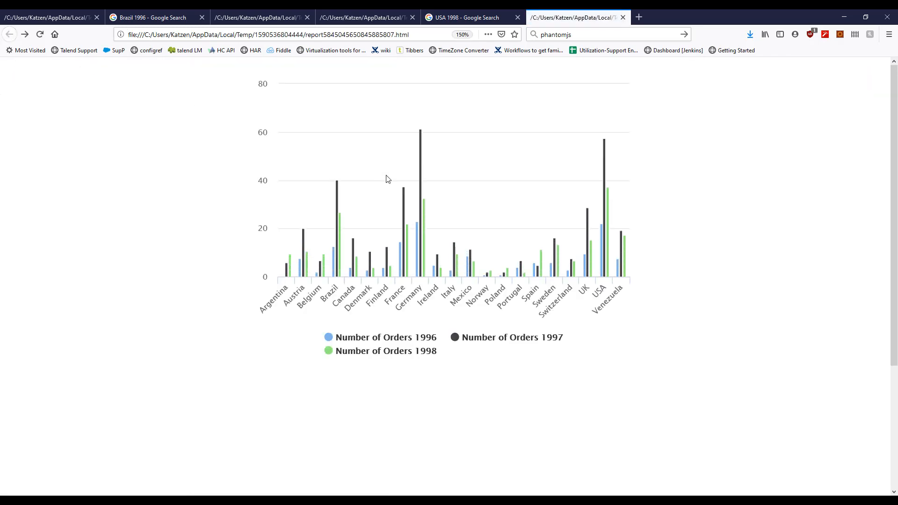
Step: Check the search linked from the UK's 1997 bar, and return to the report's design view in Jaspersoft Studio
mouse_move(450, 117)
mouse_move(586, 224)
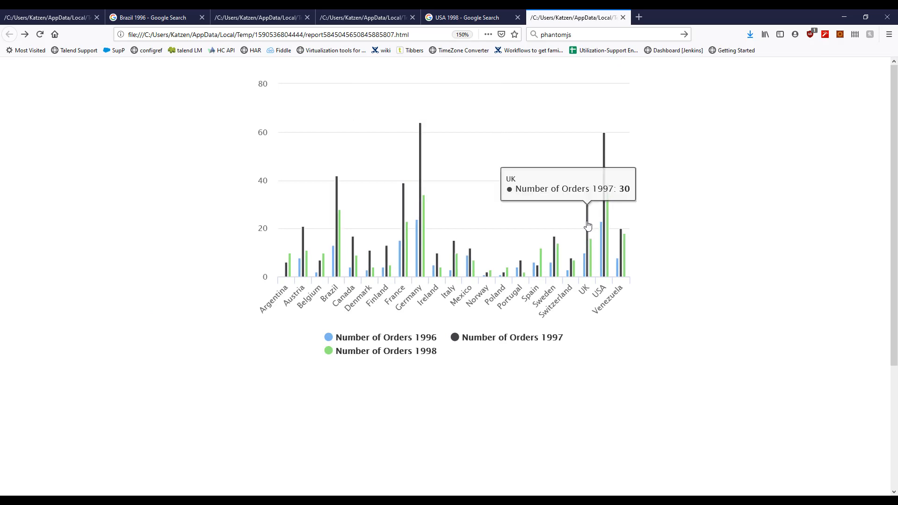
click(587, 225)
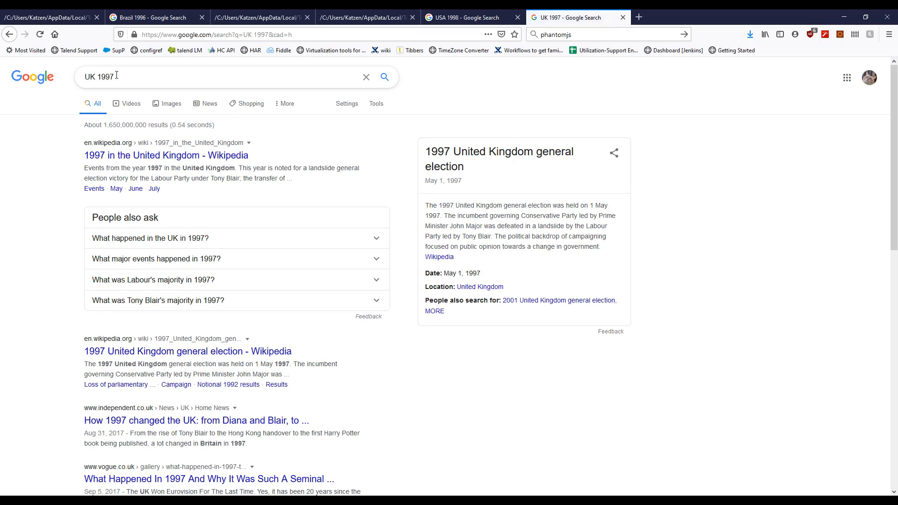
key(alt+Left)
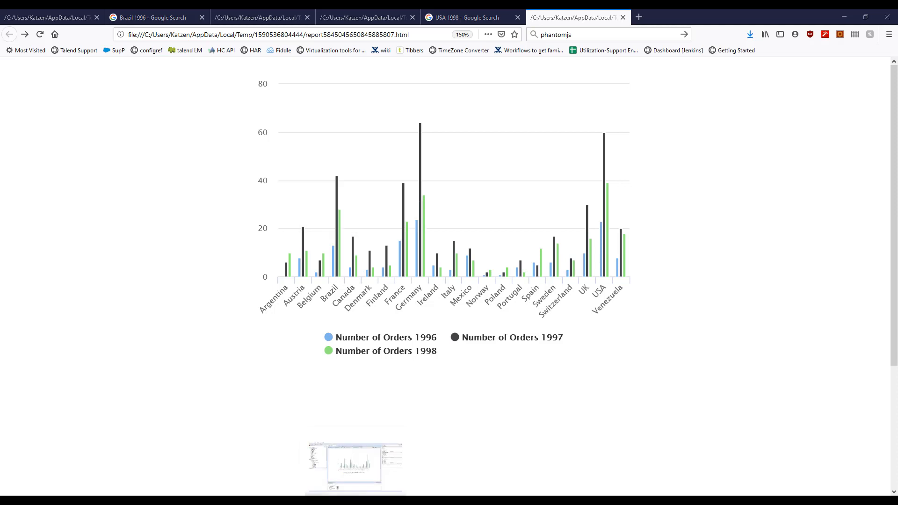
click(354, 501)
click(190, 404)
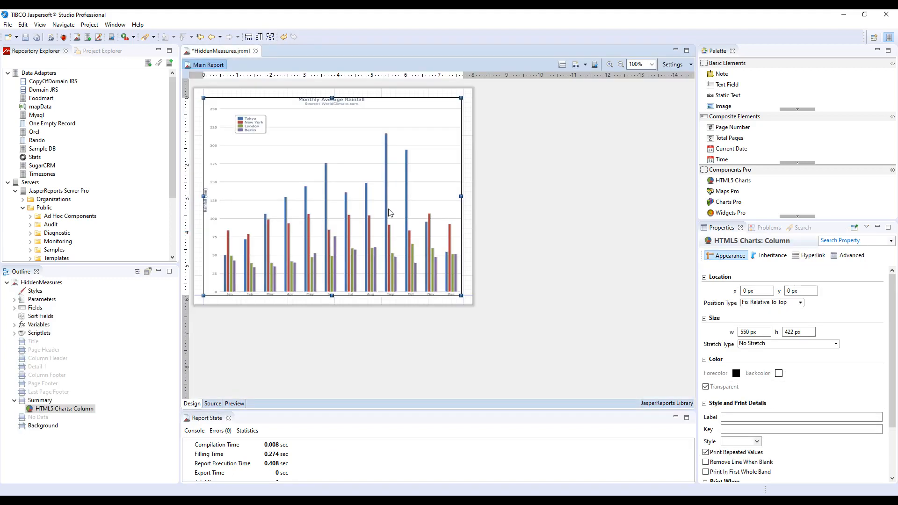